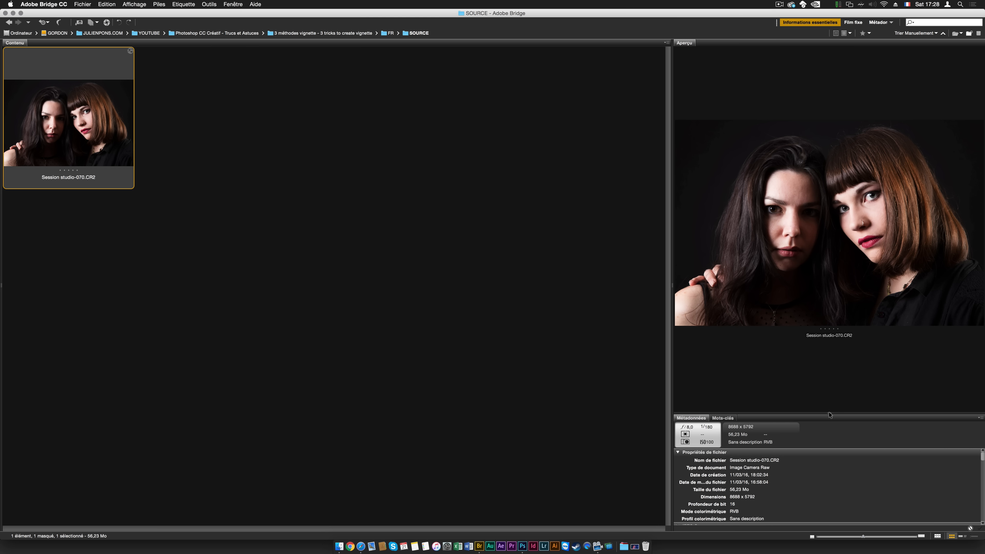
# - Give the metadata more height by shrinking the photo preview, and widen the thumbnail area
pyautogui.moveTo(830, 415); pyautogui.dragTo(837, 191)
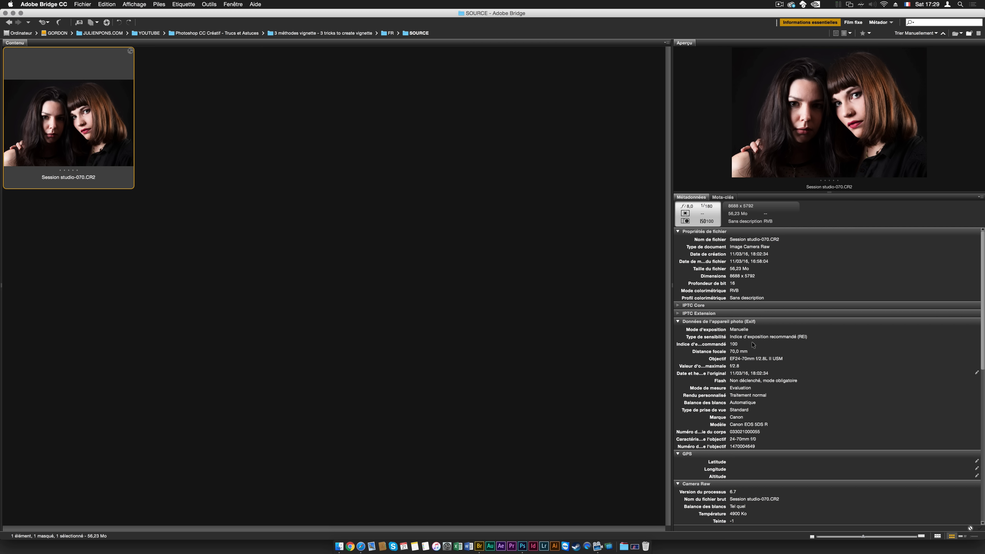
pyautogui.moveTo(672, 286); pyautogui.dragTo(831, 286)
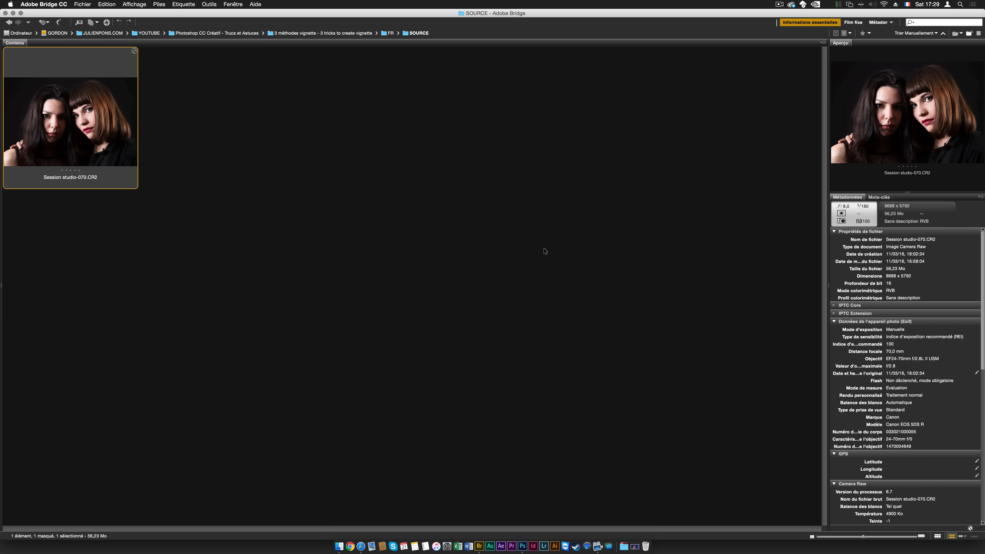
# - Open Session studio-070.CR2 in Camera Raw and apply the "Effet portrait 1" preset to it
pyautogui.doubleClick(103, 130)
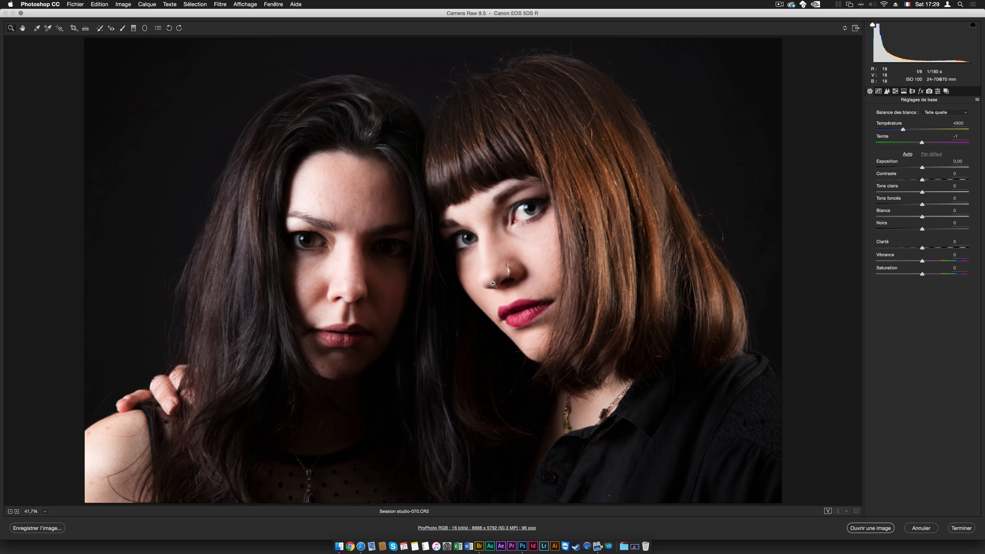
pyautogui.click(938, 91)
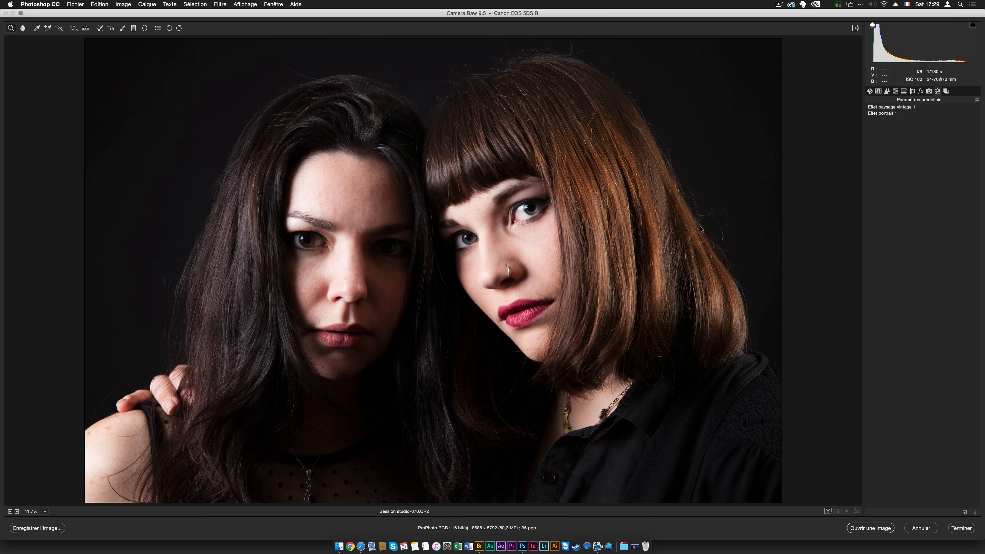
pyautogui.click(904, 114)
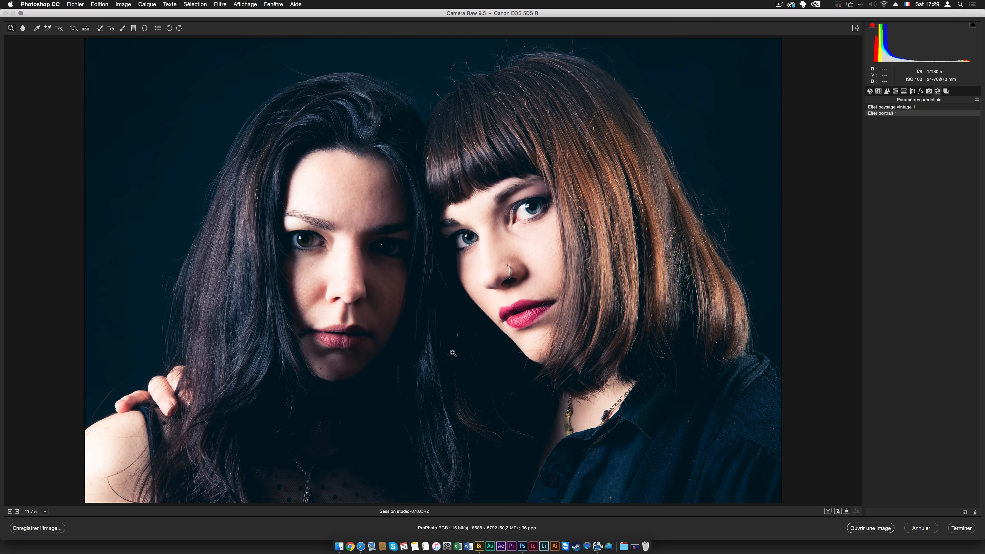
# - Switch to Safari, look through the portrait retouching course page and its bundle on tuto.com, and return to Camera Raw
pyautogui.click(361, 546)
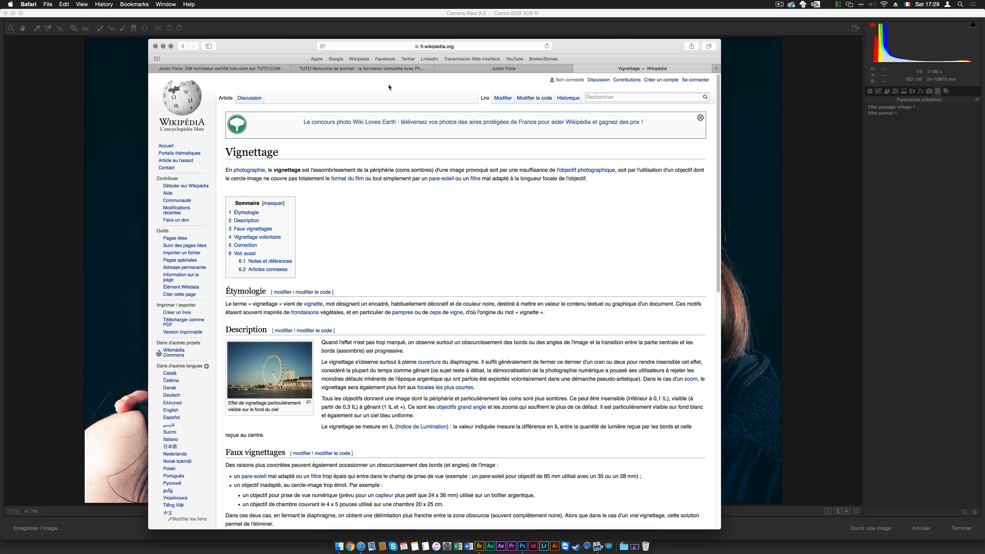
pyautogui.click(384, 69)
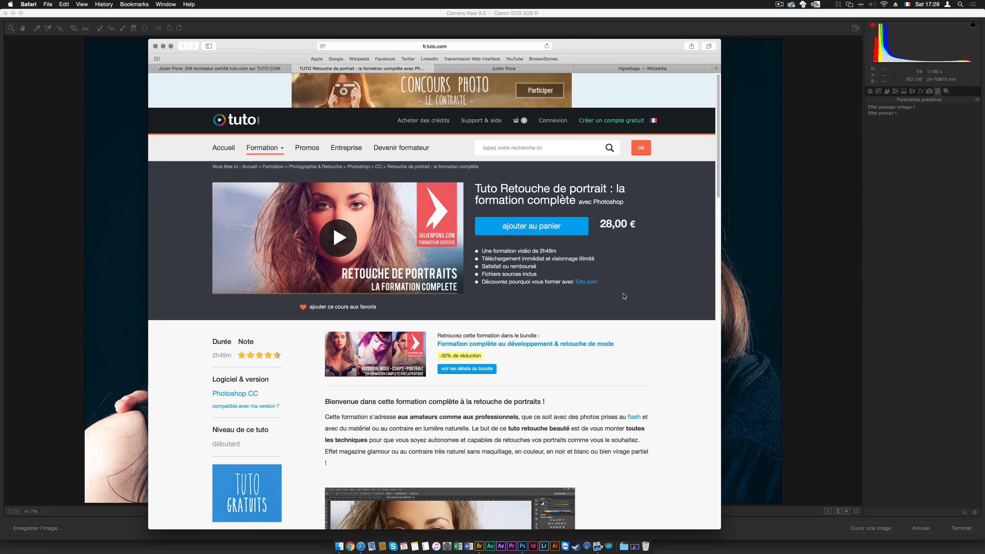
pyautogui.scroll(-10, 623, 296)
pyautogui.scroll(5, 624, 296)
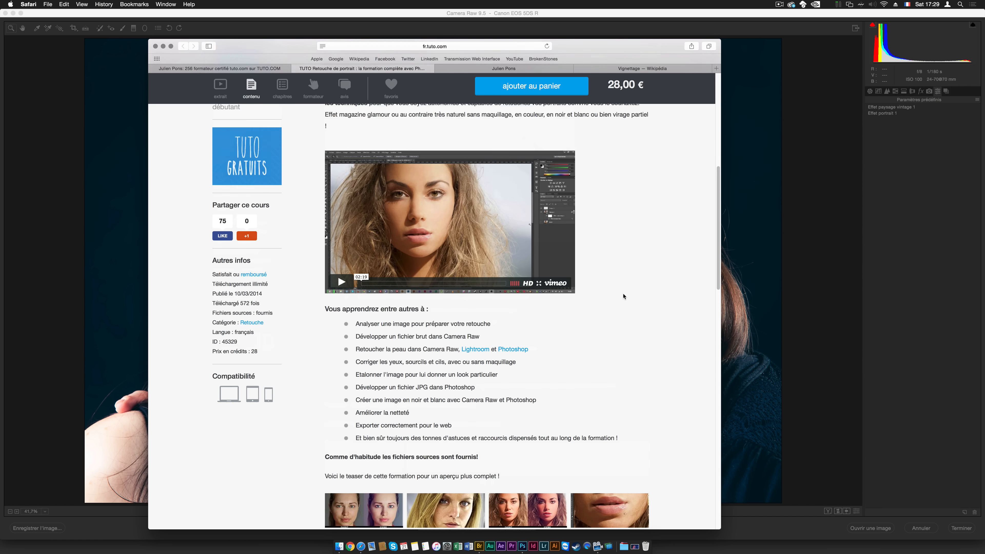
pyautogui.scroll(3, 597, 299)
pyautogui.click(550, 231)
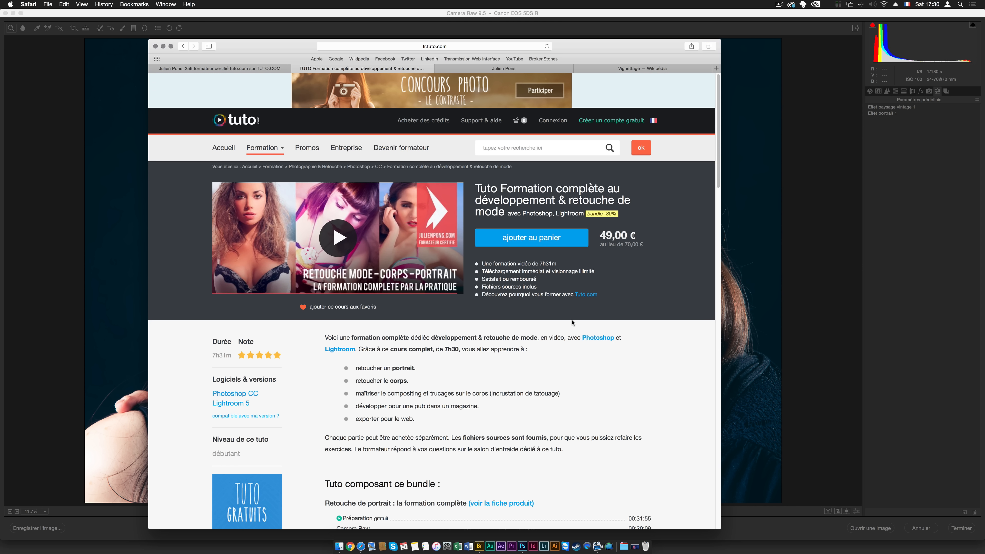
pyautogui.click(435, 14)
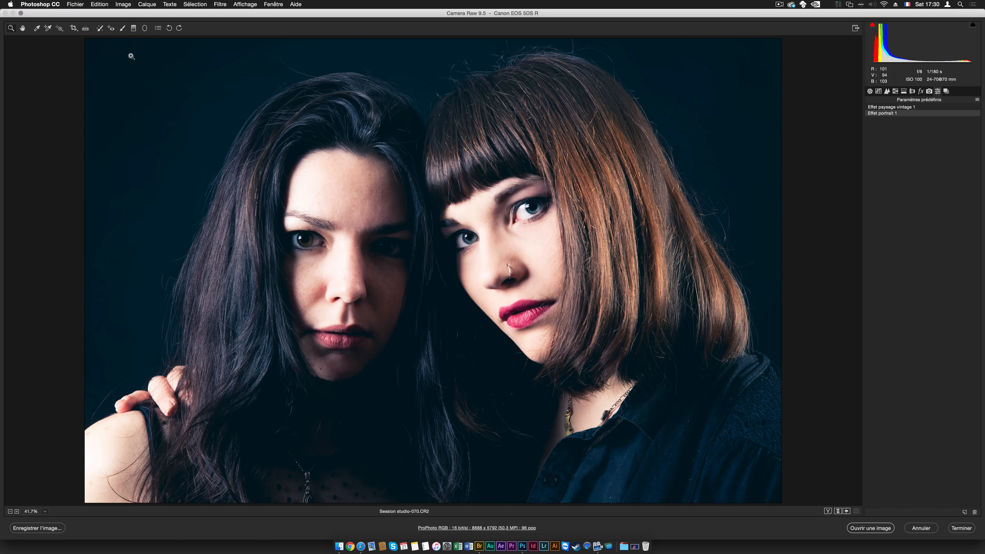
# - Toggle the lens profile corrections off and on to compare their effect on the photo's distortion and vignetting
pyautogui.click(912, 91)
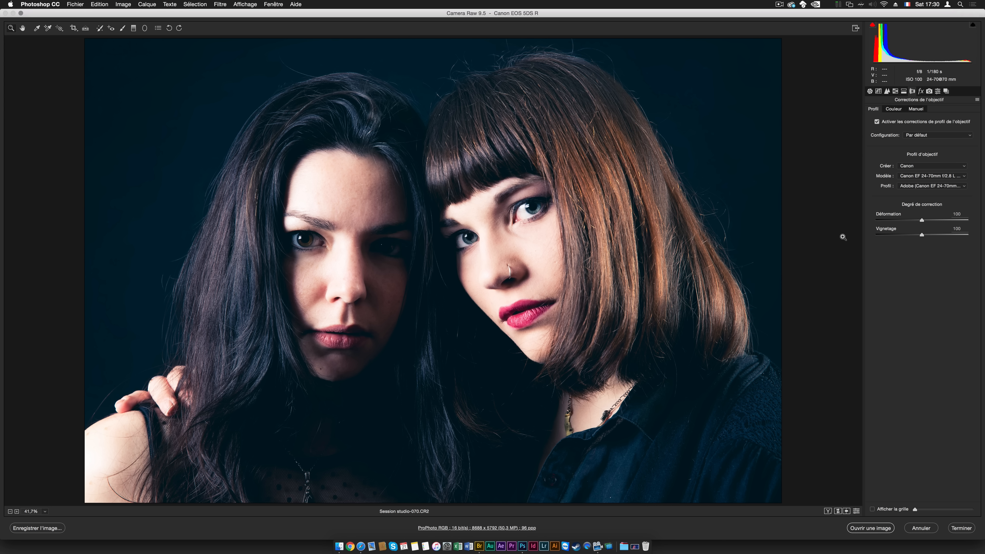
pyautogui.click(876, 122)
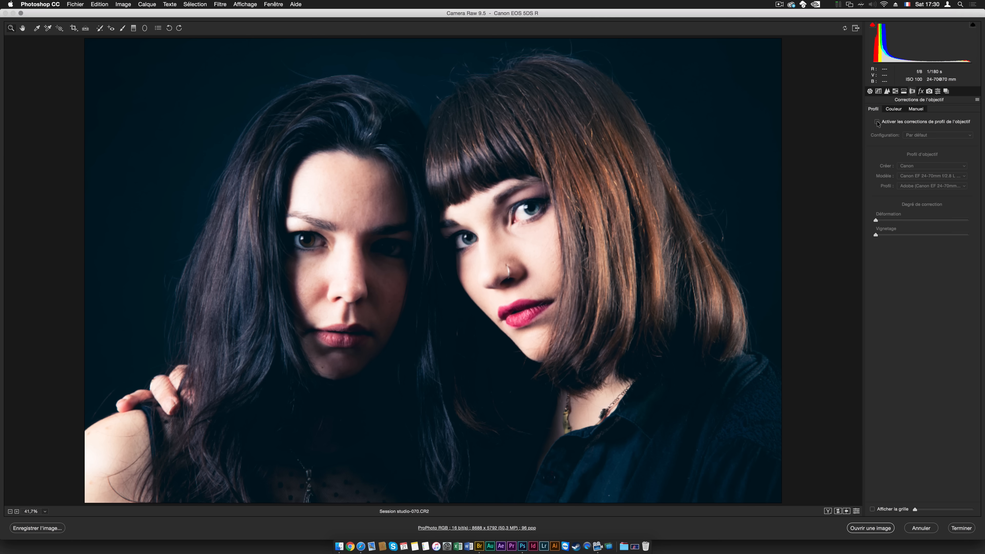
pyautogui.click(877, 121)
pyautogui.click(877, 121)
pyautogui.click(877, 122)
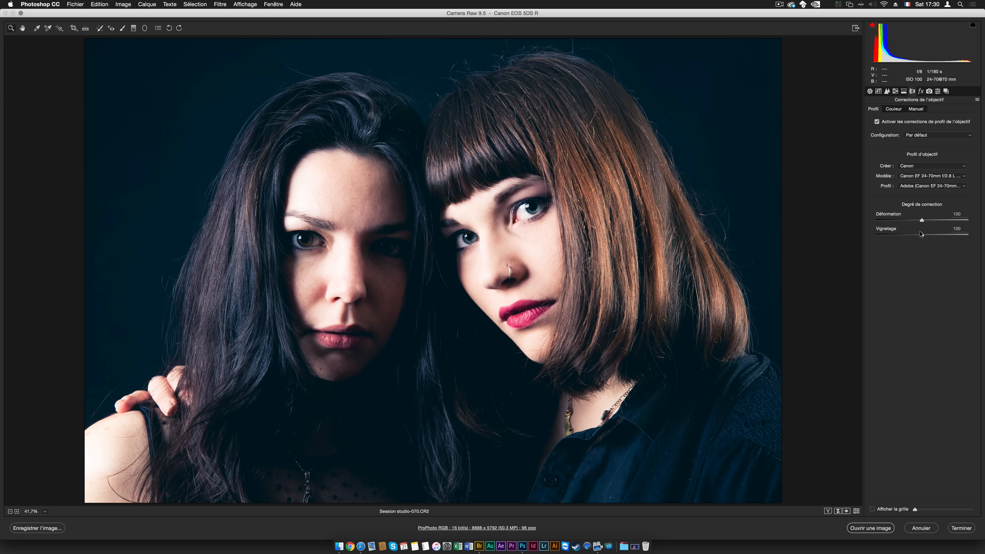
pyautogui.moveTo(922, 234)
pyautogui.mouseDown()
pyautogui.moveTo(858, 231)
pyautogui.moveTo(954, 235)
pyautogui.moveTo(923, 235)
pyautogui.mouseUp()
# - Test a light and a dark post-crop vignette, ending with Niveau -41, Milieu 57, Rondeur +8 and Contour progressif 38
pyautogui.click(921, 92)
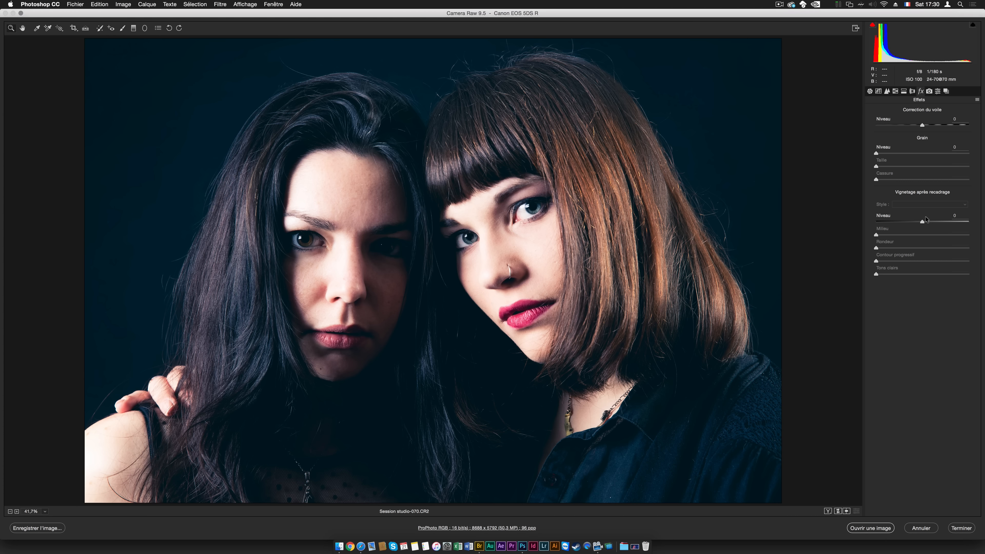
pyautogui.moveTo(926, 220); pyautogui.dragTo(911, 261)
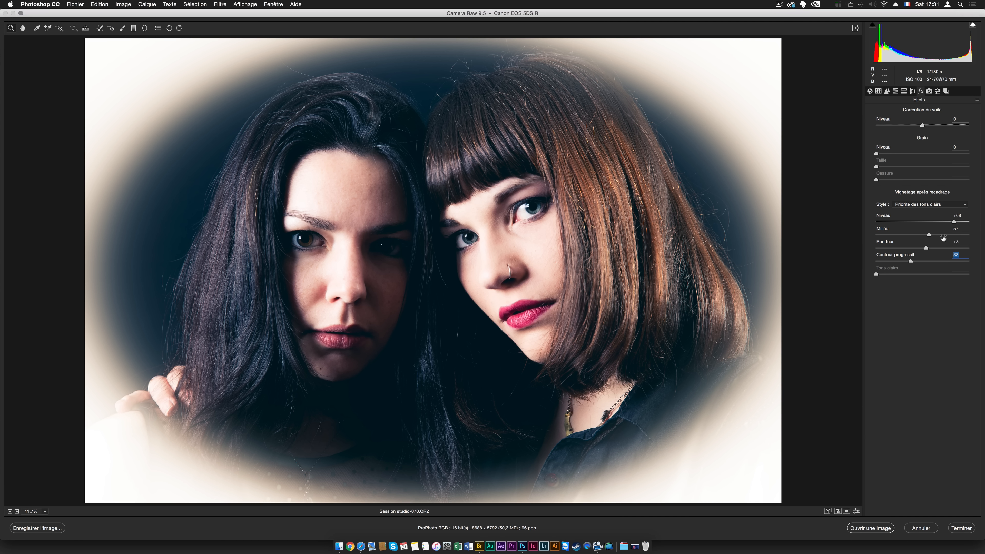
pyautogui.moveTo(954, 222); pyautogui.dragTo(907, 222)
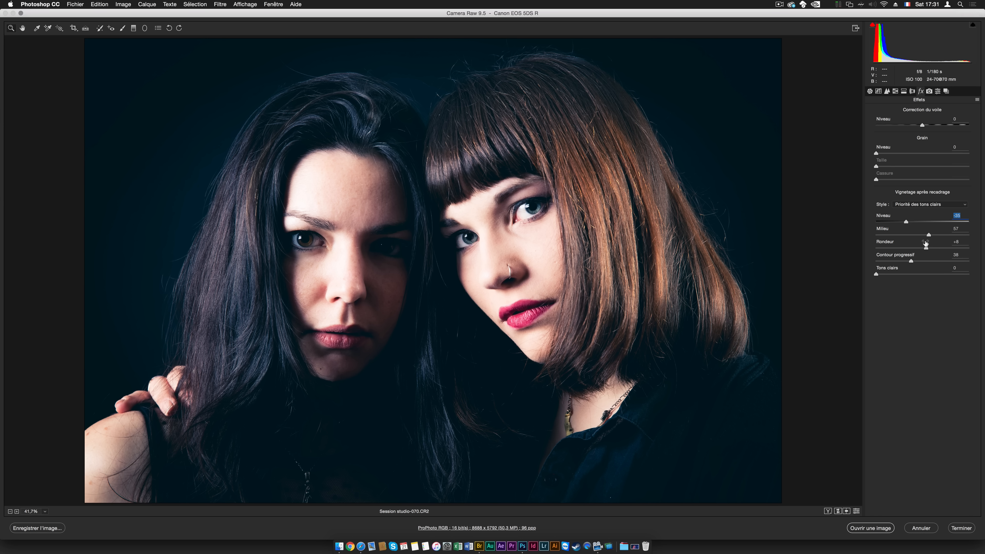
pyautogui.moveTo(878, 274); pyautogui.dragTo(850, 264)
pyautogui.moveTo(904, 220)
pyautogui.mouseDown()
pyautogui.moveTo(928, 221)
pyautogui.moveTo(903, 220)
pyautogui.mouseUp()
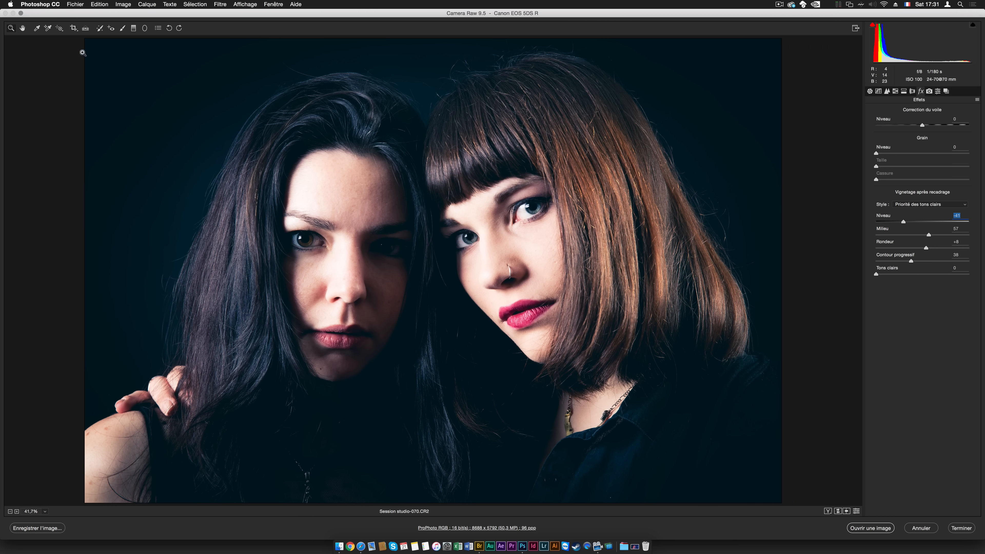
# - Try cropping the photo tighter around the two faces to check the vignette, and undo the crop
pyautogui.click(72, 27)
pyautogui.moveTo(115, 55); pyautogui.dragTo(718, 444)
pyautogui.moveTo(527, 296)
pyautogui.mouseDown()
pyautogui.moveTo(522, 288)
pyautogui.moveTo(541, 282)
pyautogui.moveTo(532, 287)
pyautogui.mouseUp()
pyautogui.press('Return')
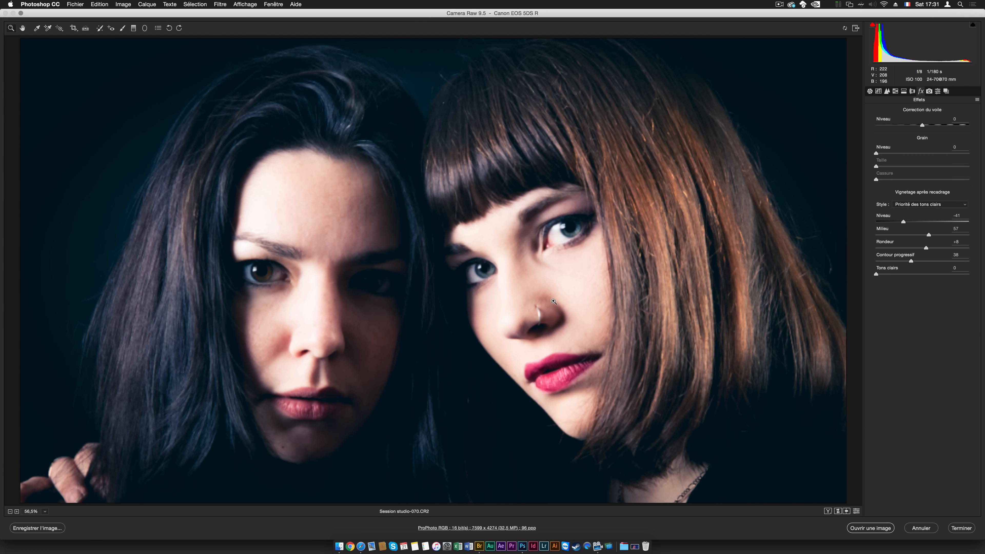
pyautogui.moveTo(904, 221)
pyautogui.mouseDown()
pyautogui.moveTo(945, 225)
pyautogui.moveTo(899, 225)
pyautogui.moveTo(914, 224)
pyautogui.mouseUp()
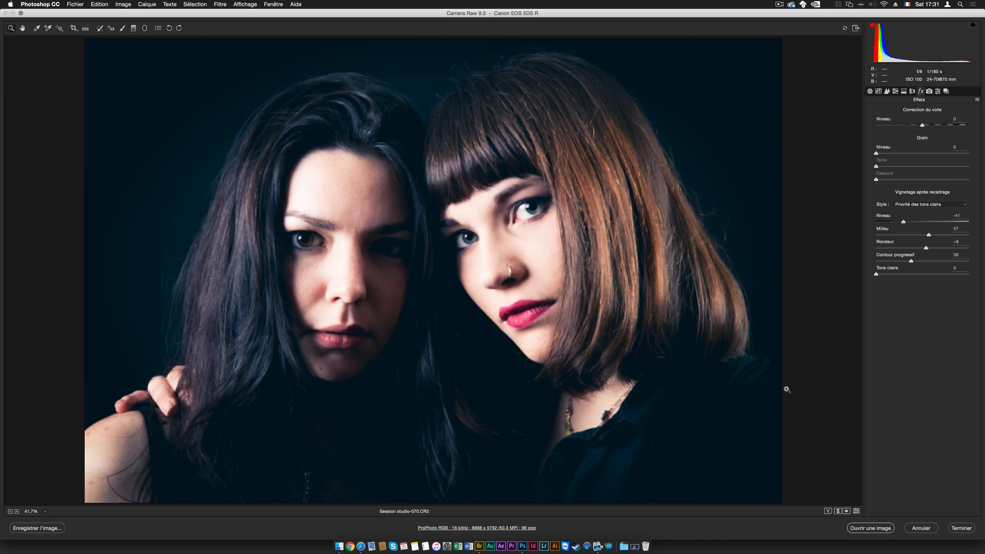
# - Reset the post-crop vignette's Niveau to 0
pyautogui.moveTo(963, 215); pyautogui.dragTo(933, 213)
pyautogui.write('0')
pyautogui.press('Tab')
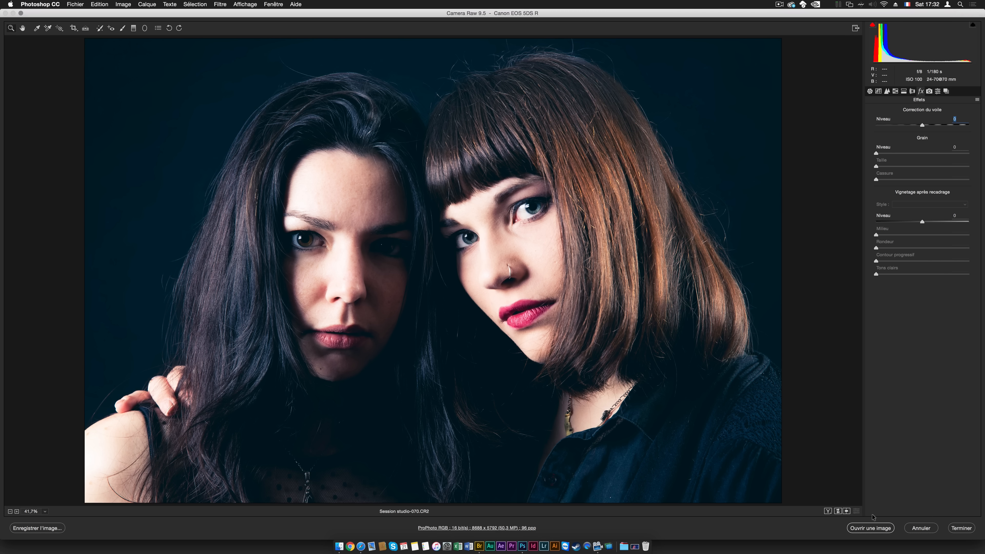
# - Open the developed photo in Photoshop and unlock its background layer
pyautogui.click(871, 528)
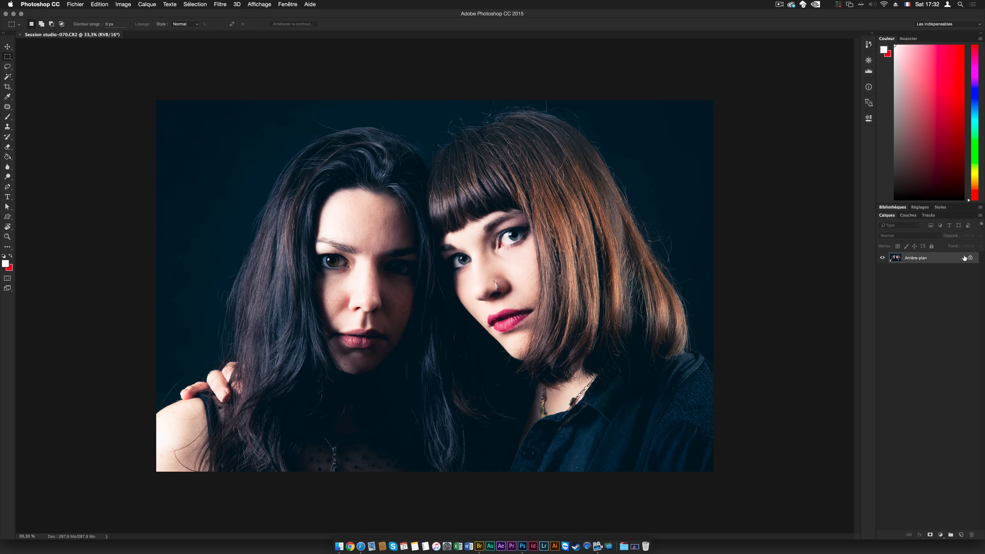
pyautogui.click(971, 258)
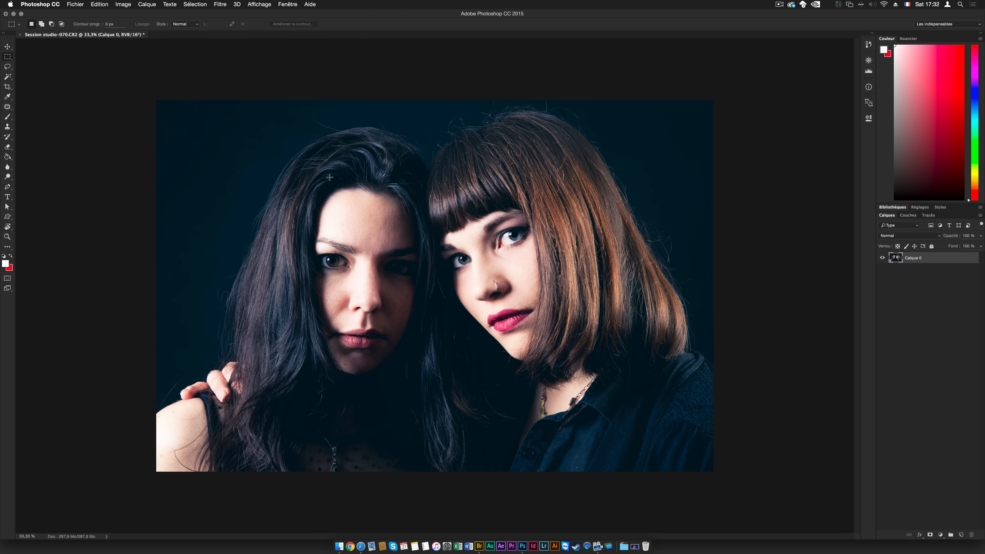
# - Try a post-crop vignette with Niveau -44 on the photo layer using the Camera Raw filter, and cancel it
pyautogui.click(218, 5)
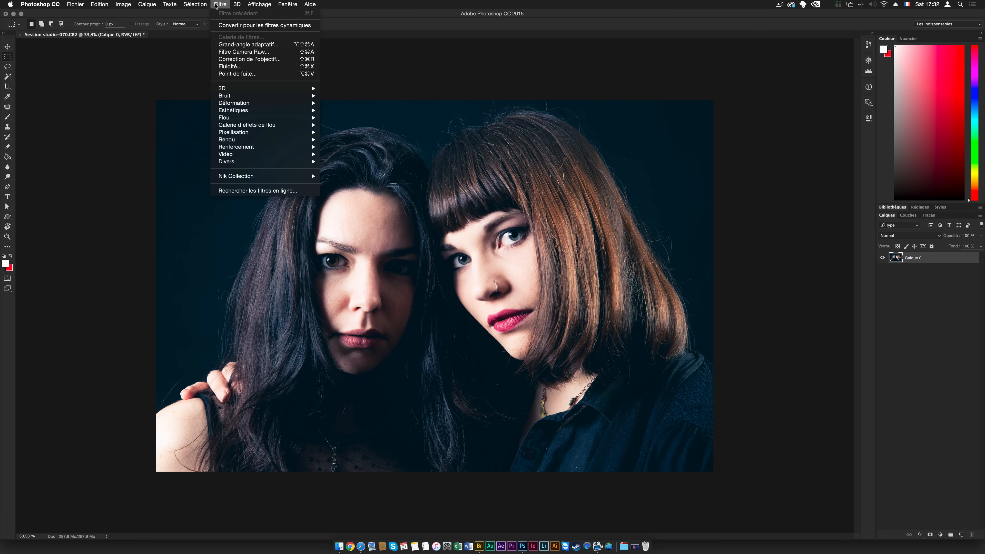
pyautogui.click(226, 55)
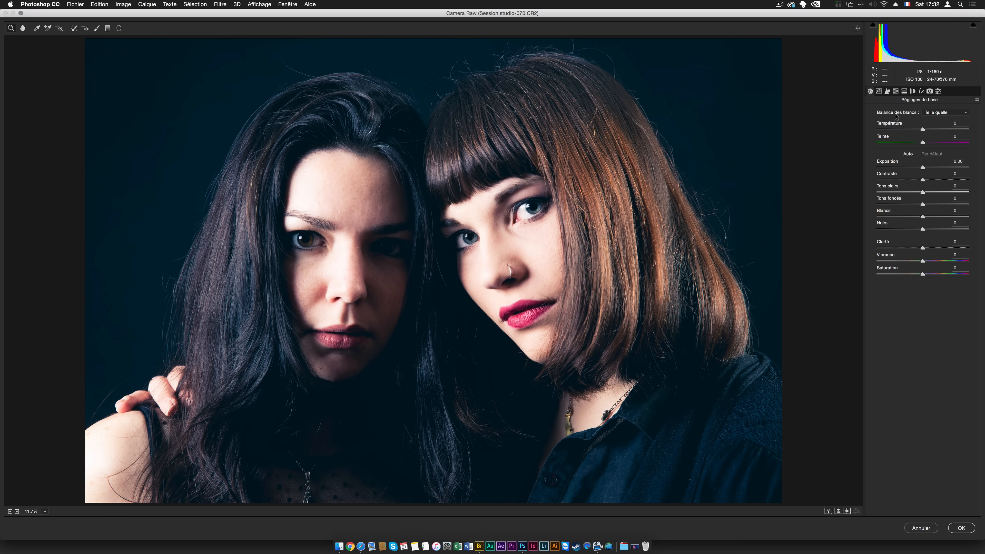
pyautogui.click(921, 91)
pyautogui.moveTo(923, 221); pyautogui.dragTo(902, 221)
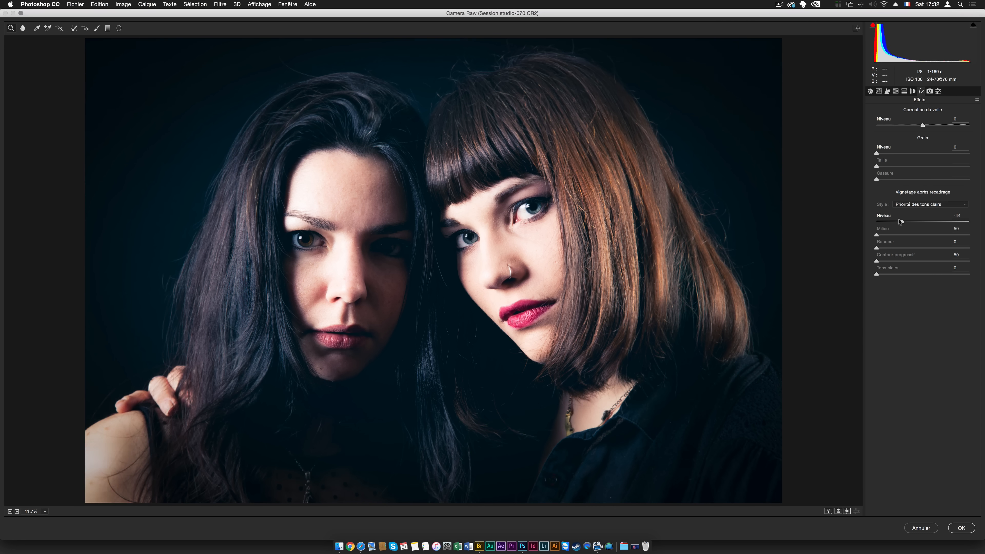
pyautogui.click(923, 530)
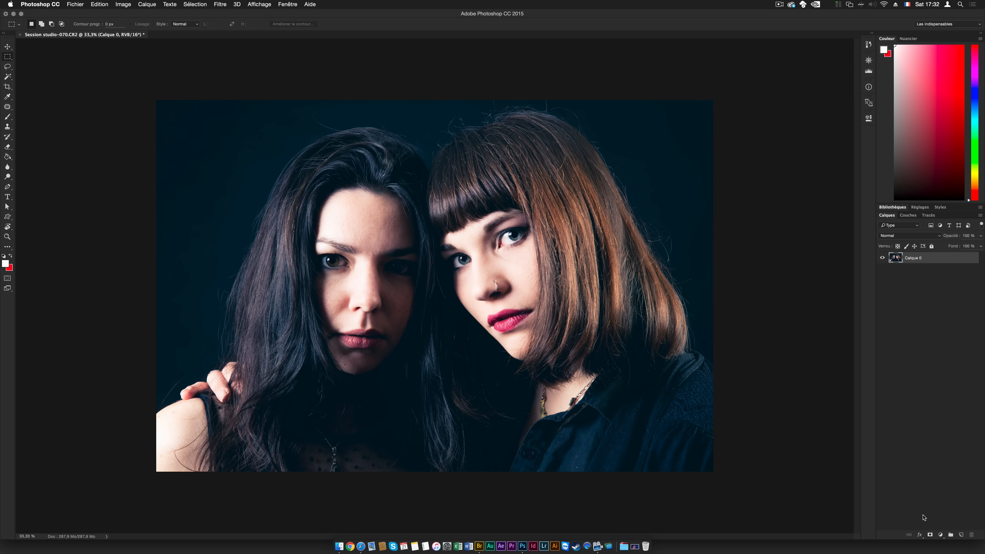
# - Add a new layer and fill it with a vertical linear gradient from white to red
pyautogui.click(961, 535)
pyautogui.press('g')
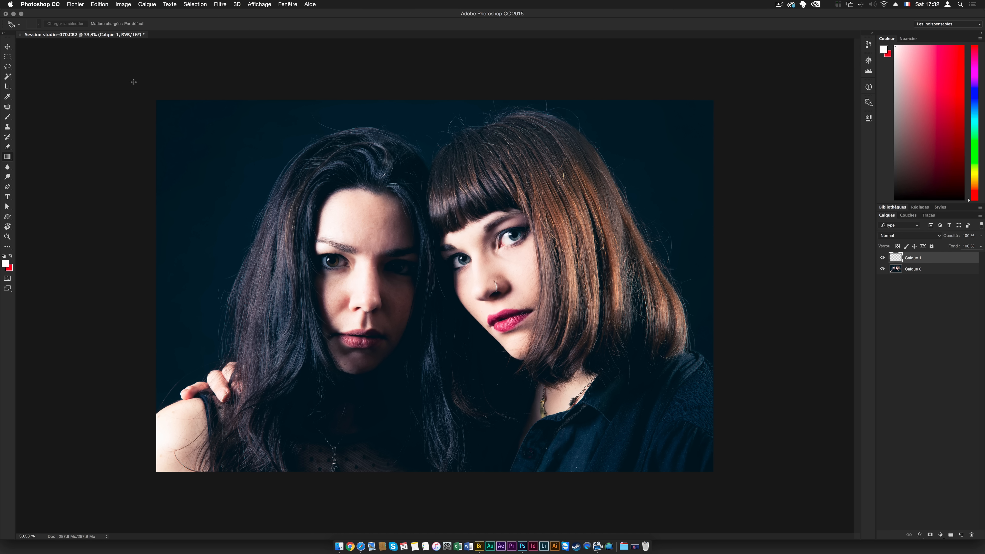
pyautogui.moveTo(402, 156); pyautogui.dragTo(404, 471)
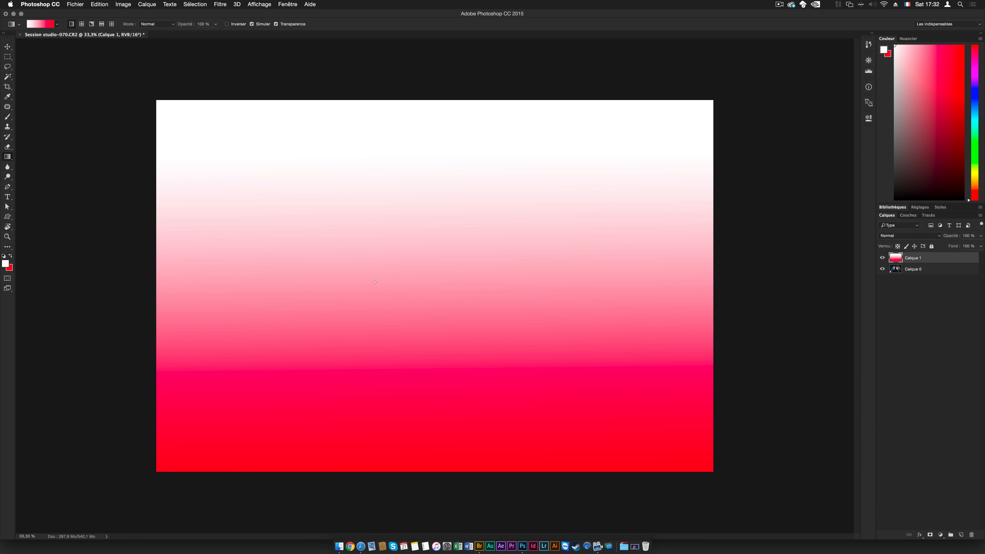
# - Try a strong dark post-crop vignette on the gradient with the Camera Raw filter, and delete the gradient layer
pyautogui.click(220, 4)
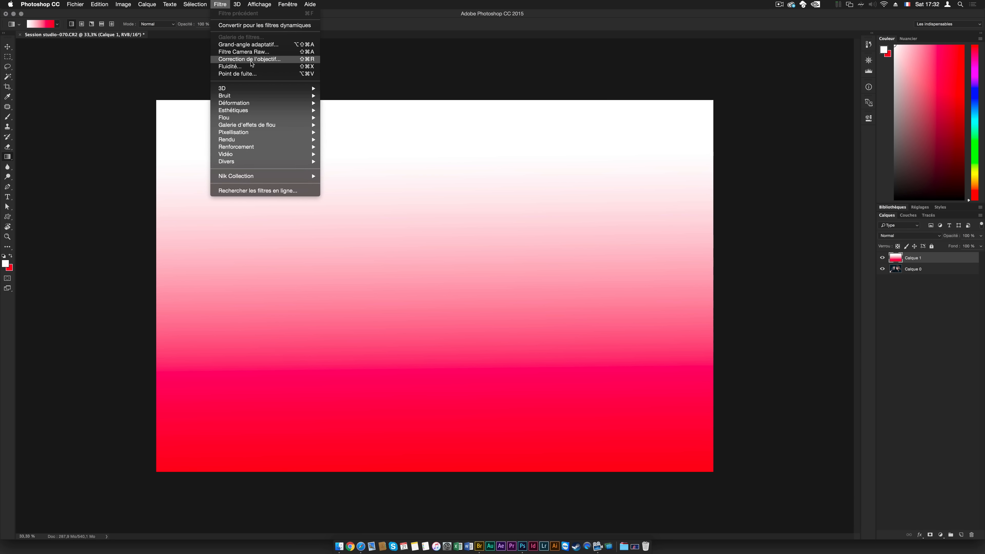
pyautogui.click(252, 52)
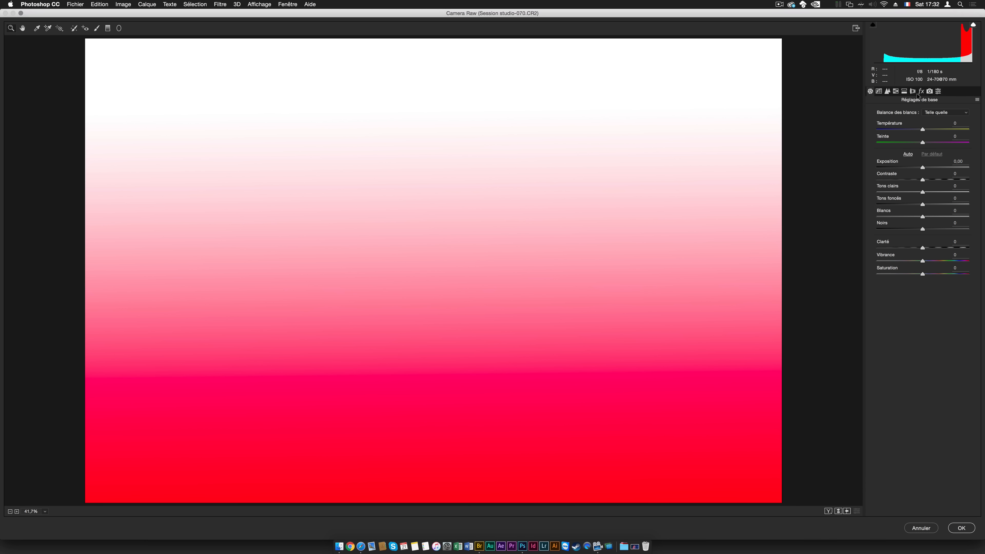
pyautogui.click(921, 92)
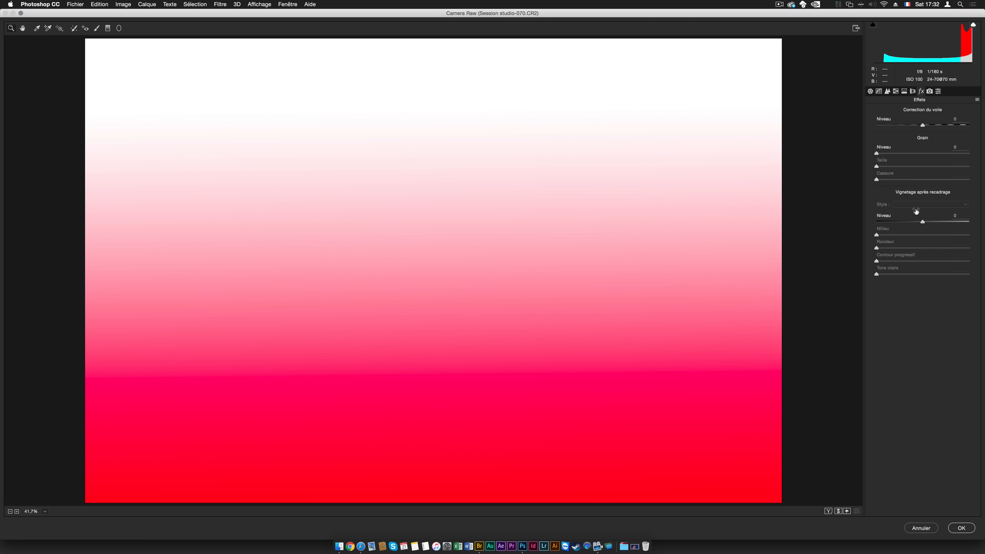
pyautogui.moveTo(922, 221); pyautogui.dragTo(886, 222)
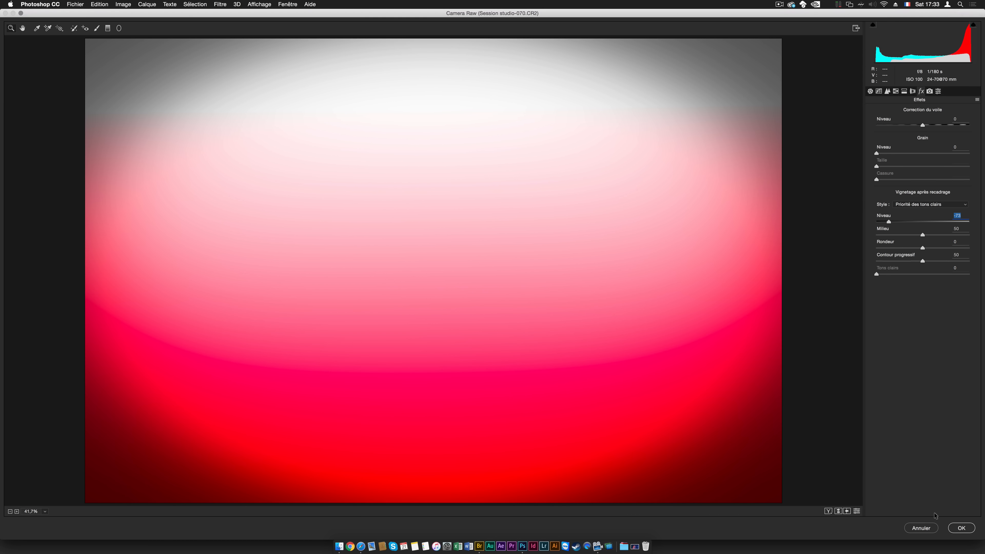
pyautogui.click(922, 527)
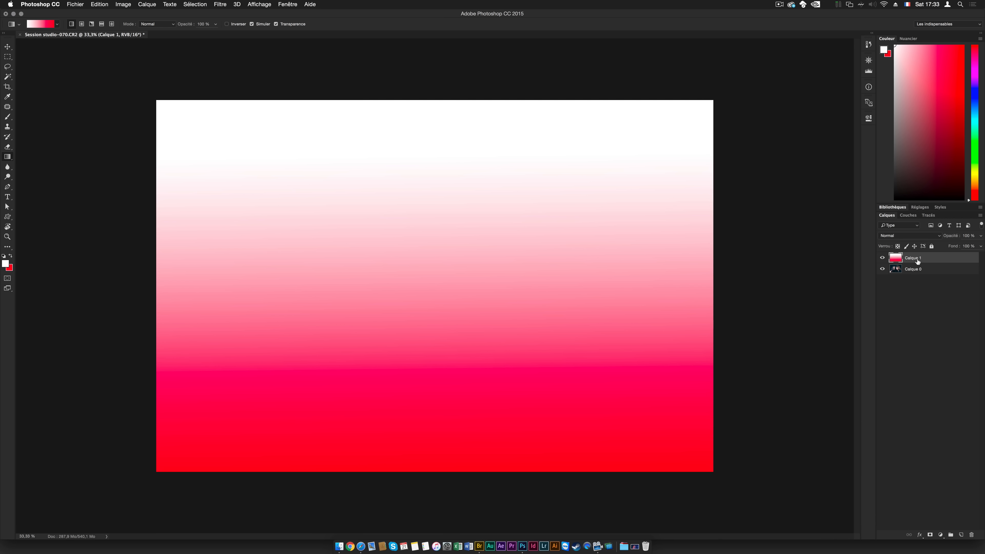
pyautogui.moveTo(918, 259); pyautogui.dragTo(971, 535)
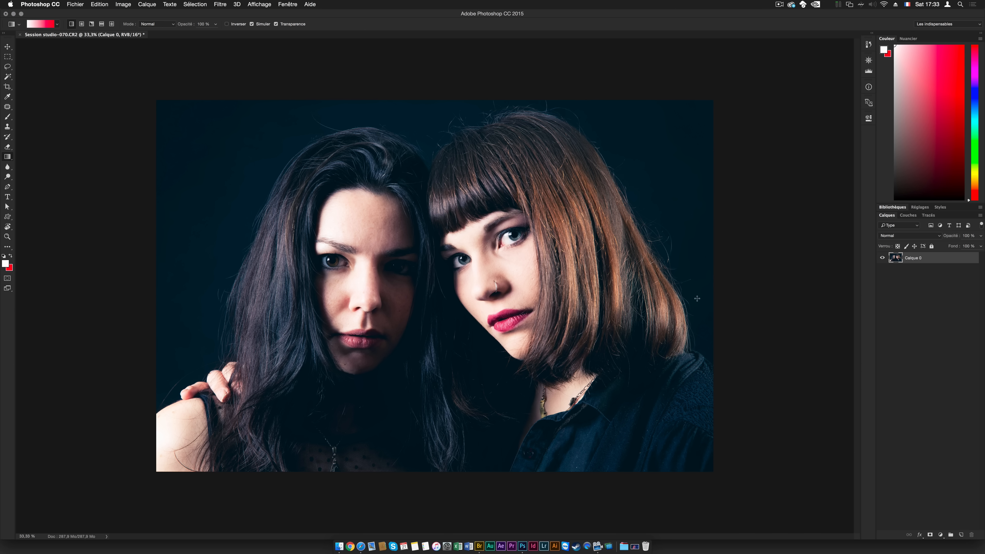
# - Start the Nik Collection filter Analog Efex Pro 2 on the photo layer
pyautogui.click(220, 5)
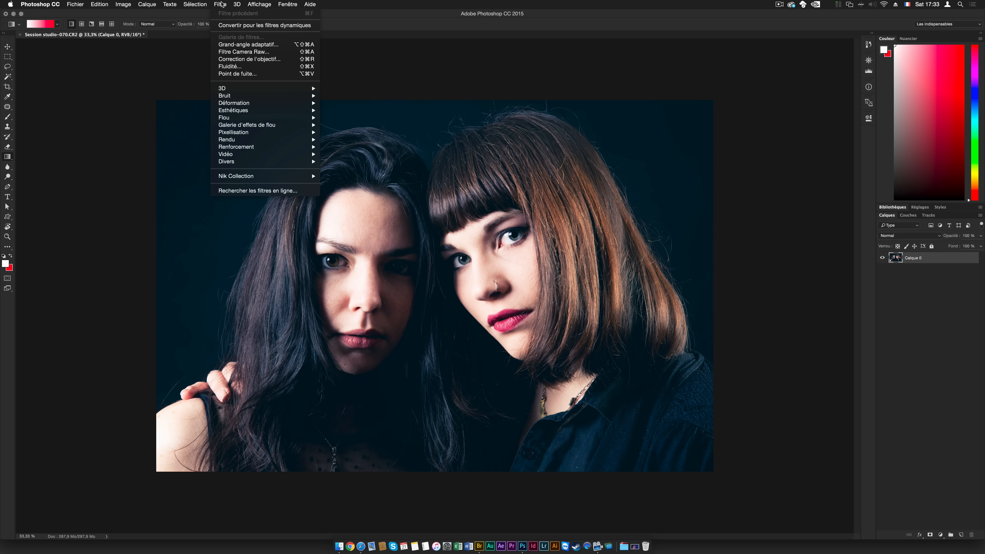
pyautogui.moveTo(256, 176)
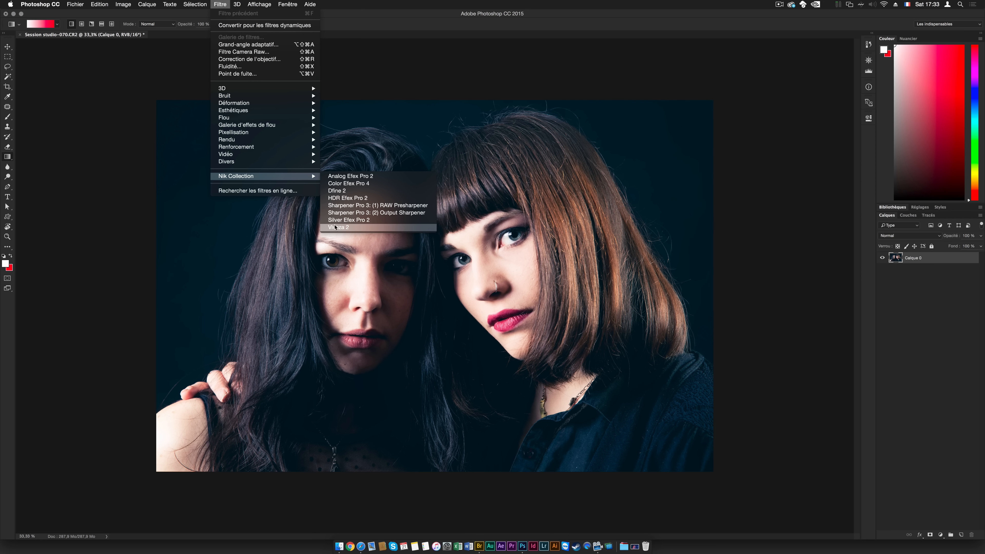
pyautogui.click(350, 178)
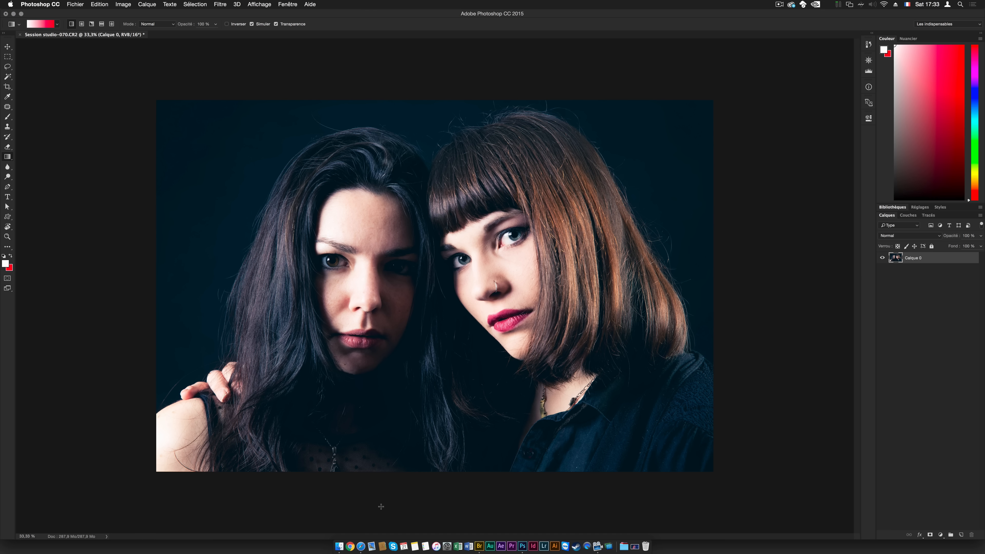
# - Switch to Safari, search for "nik google photoshop" in a new tab, and look over the Google Nik Collection page before putting the browser away
pyautogui.click(362, 545)
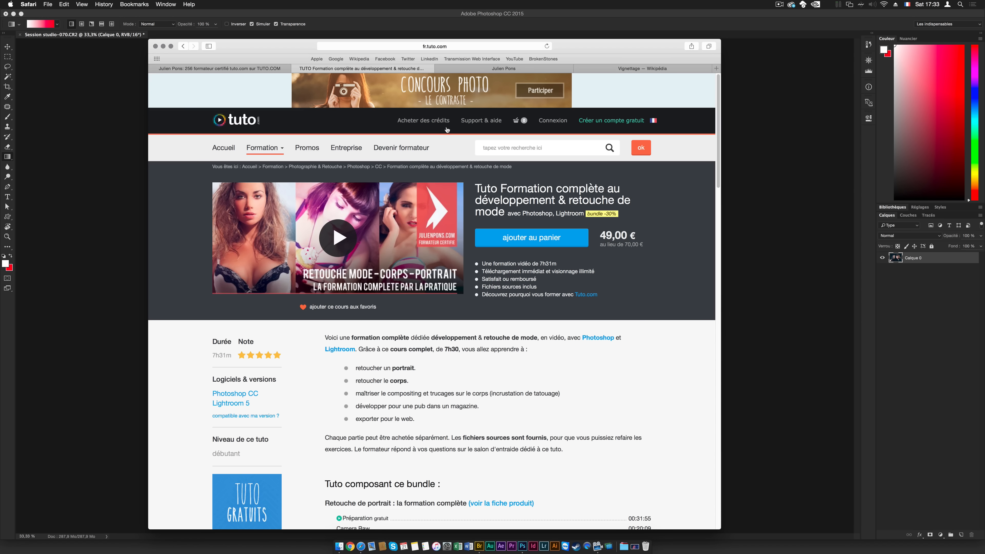
pyautogui.press('super+t')
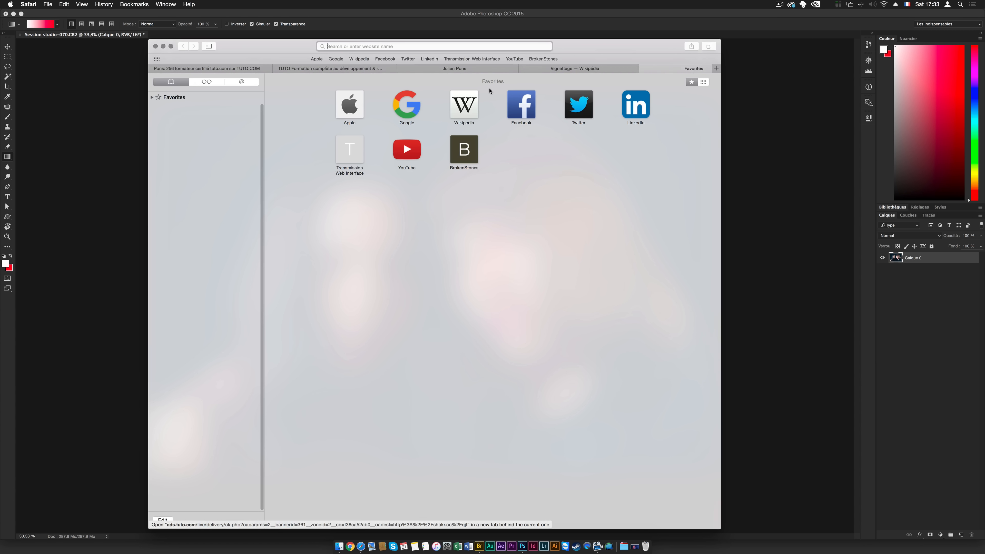
pyautogui.write('nik google photoshop')
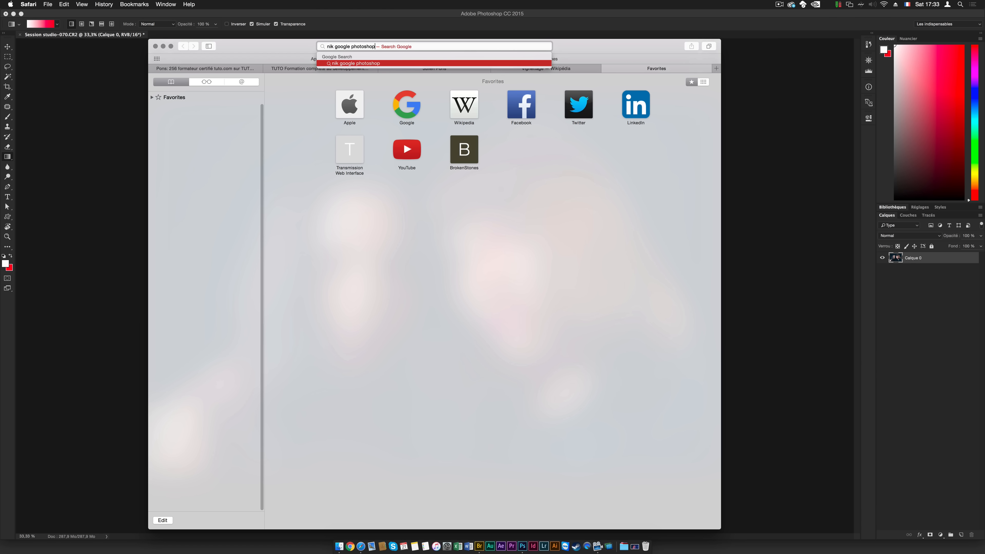
pyautogui.press('Return')
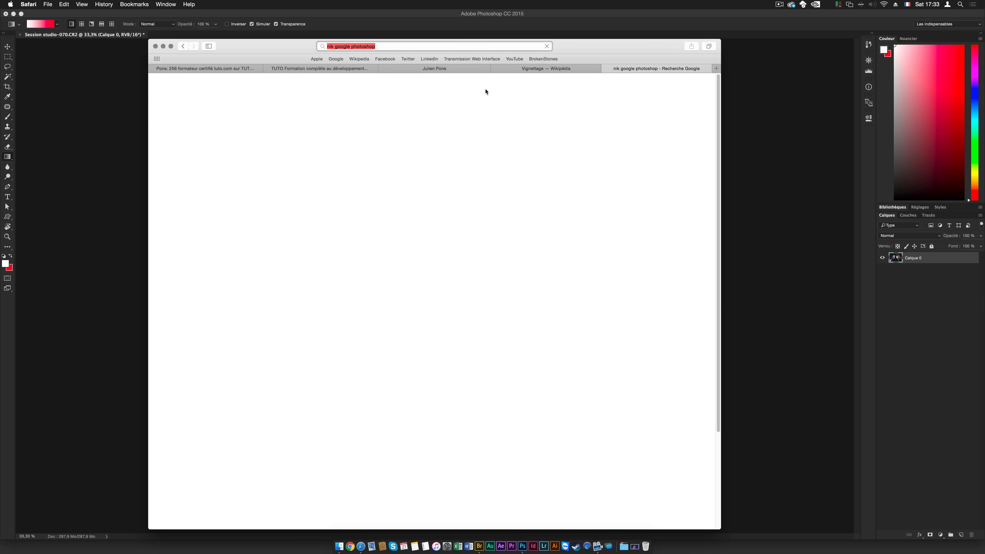
pyautogui.click(238, 143)
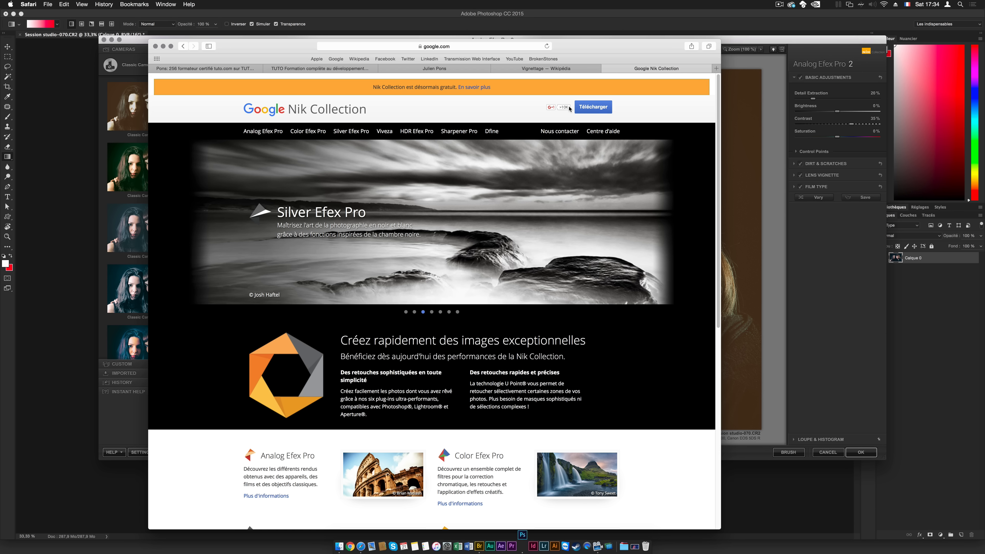
pyautogui.scroll(-6, 543, 186)
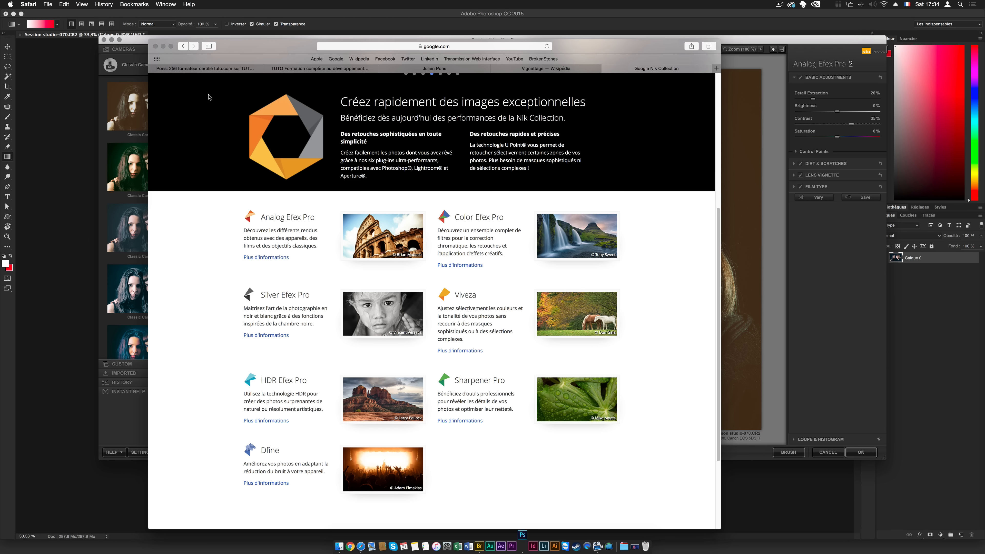
pyautogui.click(163, 46)
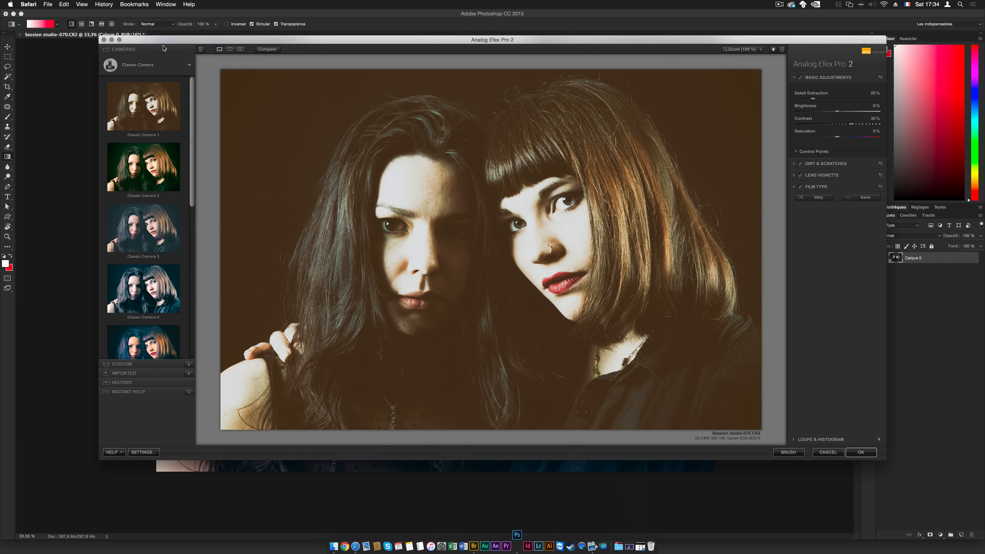
# - Turn off Basic Adjustments, Dirt & Scratches and Film Type in Analog Efex Pro 2, and expand the Lens Vignette settings
pyautogui.click(801, 78)
pyautogui.click(801, 164)
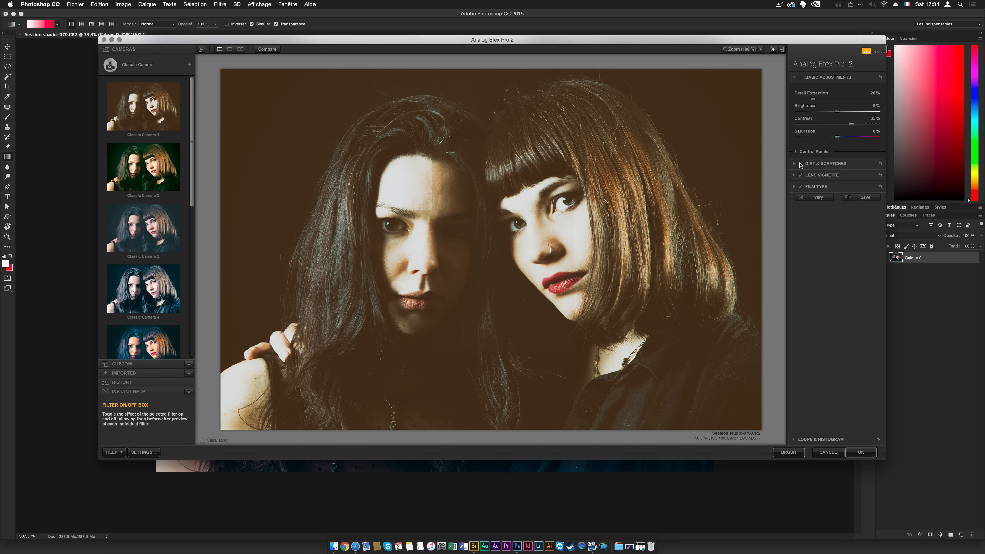
pyautogui.click(801, 187)
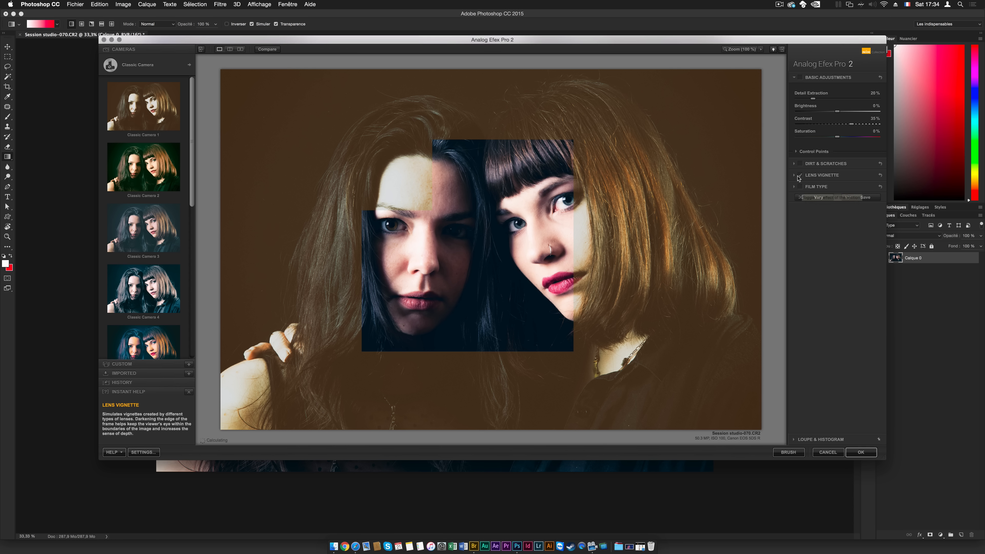
pyautogui.click(795, 176)
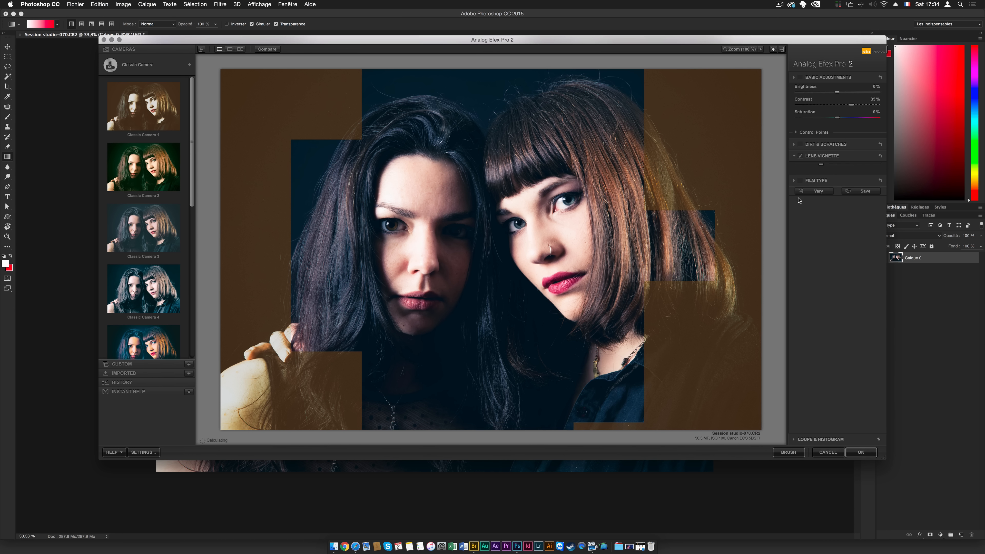
# - Try a lens vignette with Amount -44%, a mostly rectangular shape and Size 22%, and apply it to the photo
pyautogui.moveTo(829, 122)
pyautogui.mouseDown()
pyautogui.moveTo(853, 125)
pyautogui.moveTo(812, 127)
pyautogui.mouseUp()
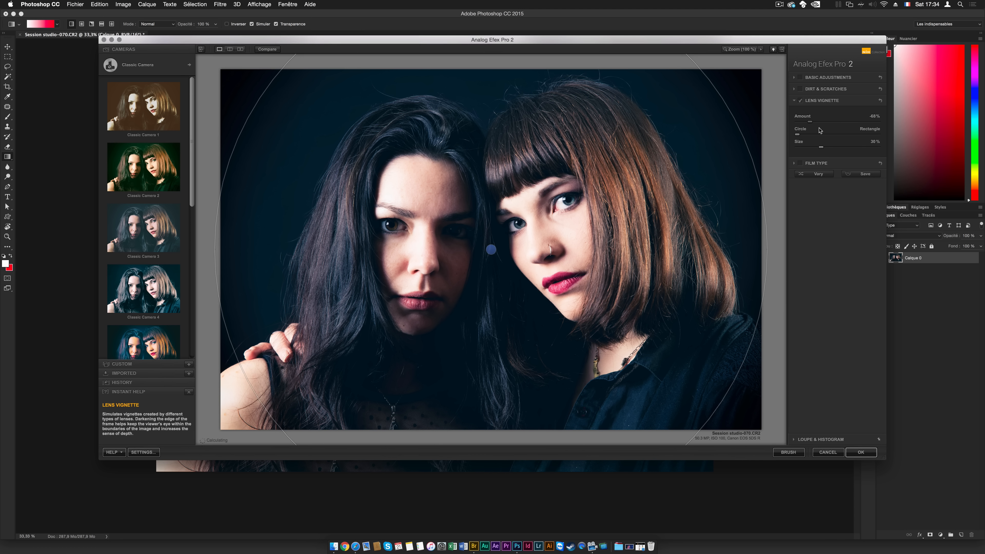
pyautogui.moveTo(798, 135)
pyautogui.mouseDown()
pyautogui.moveTo(876, 133)
pyautogui.moveTo(819, 133)
pyautogui.moveTo(818, 151)
pyautogui.moveTo(860, 134)
pyautogui.moveTo(811, 123)
pyautogui.mouseUp()
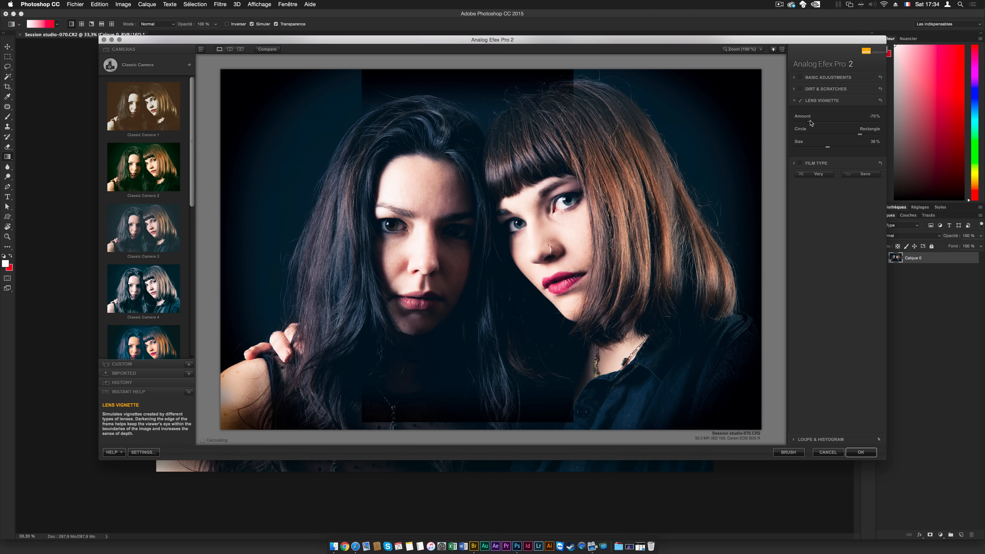
pyautogui.moveTo(812, 123); pyautogui.dragTo(811, 148)
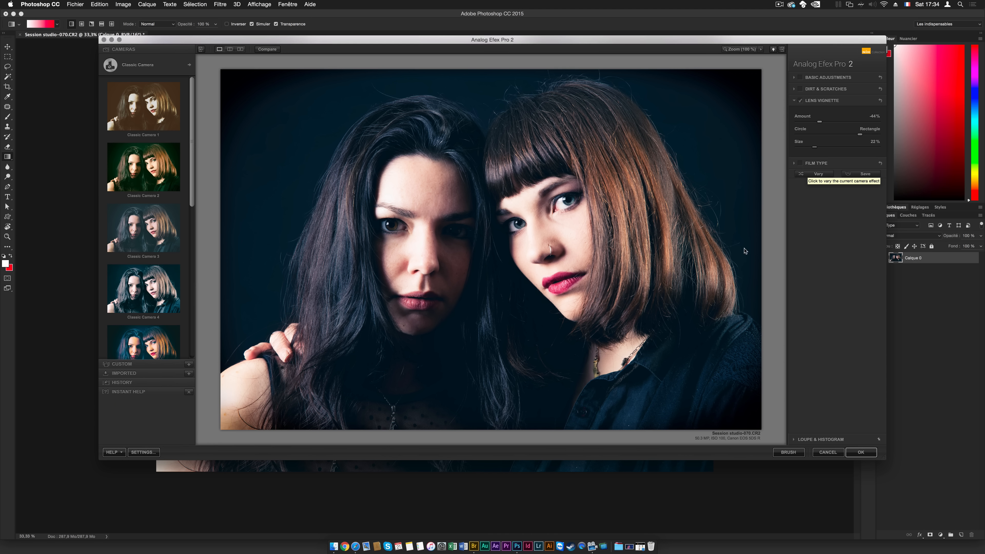
pyautogui.click(862, 452)
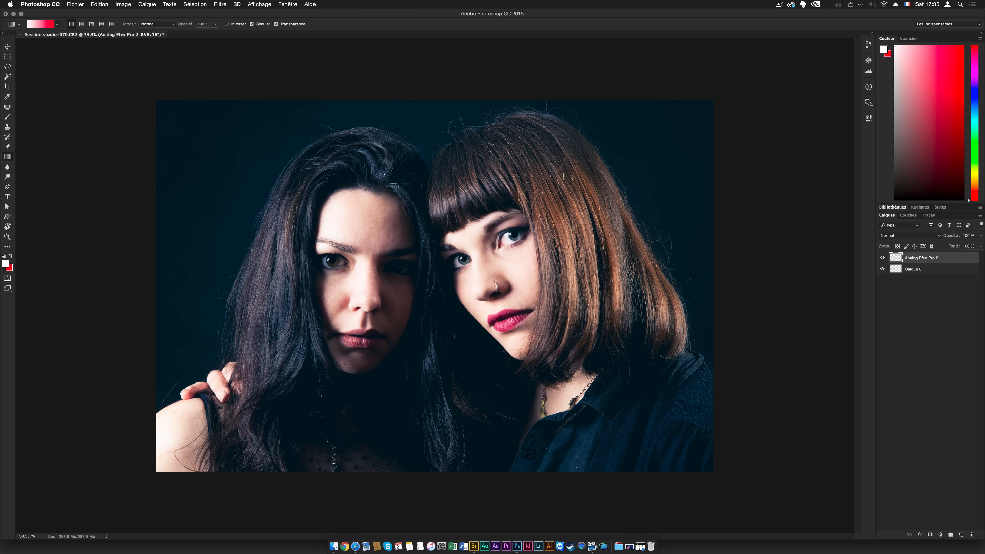
# - Toggle the Analog Efex Pro 2 layer's visibility to compare before and after, and delete that layer
pyautogui.click(883, 258)
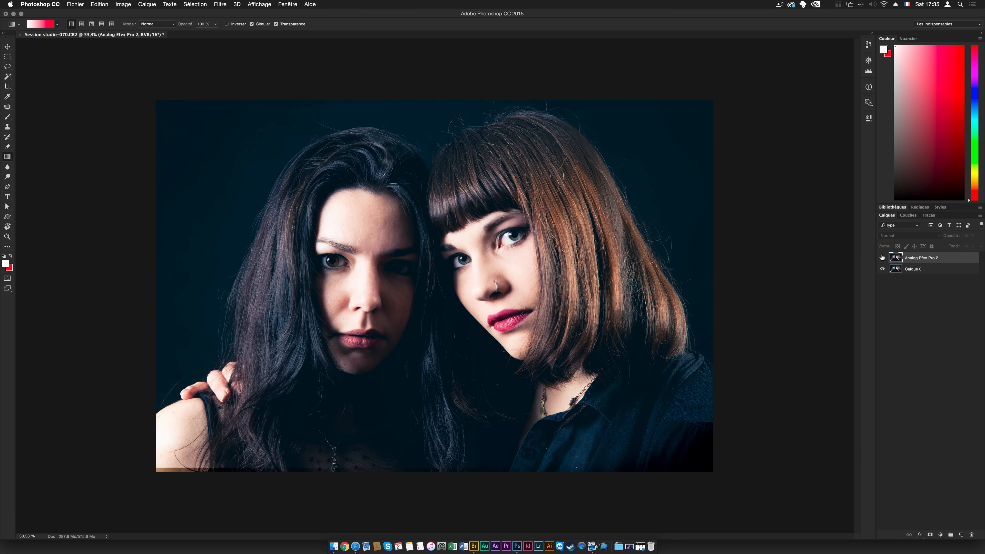
pyautogui.click(882, 258)
pyautogui.click(882, 257)
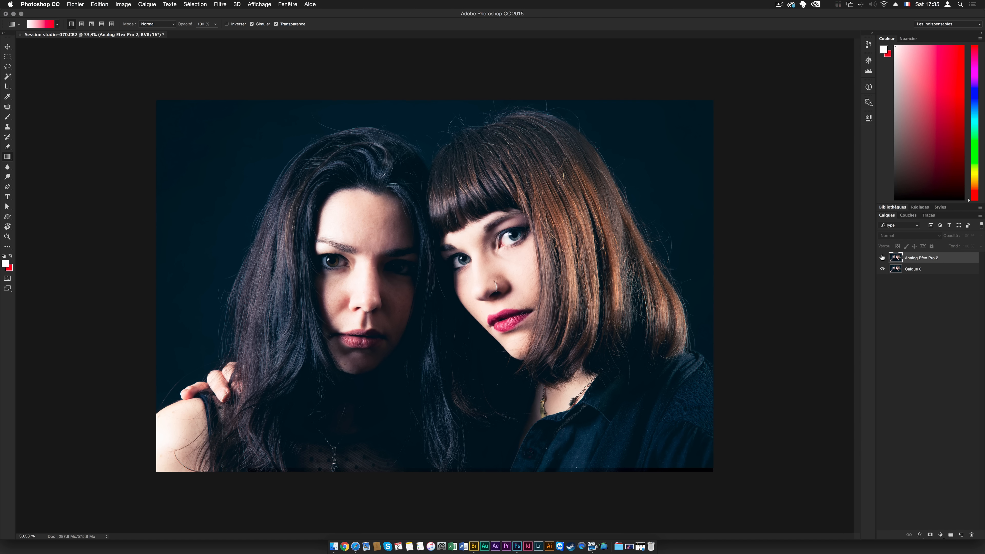
pyautogui.click(882, 258)
pyautogui.moveTo(906, 256); pyautogui.dragTo(973, 531)
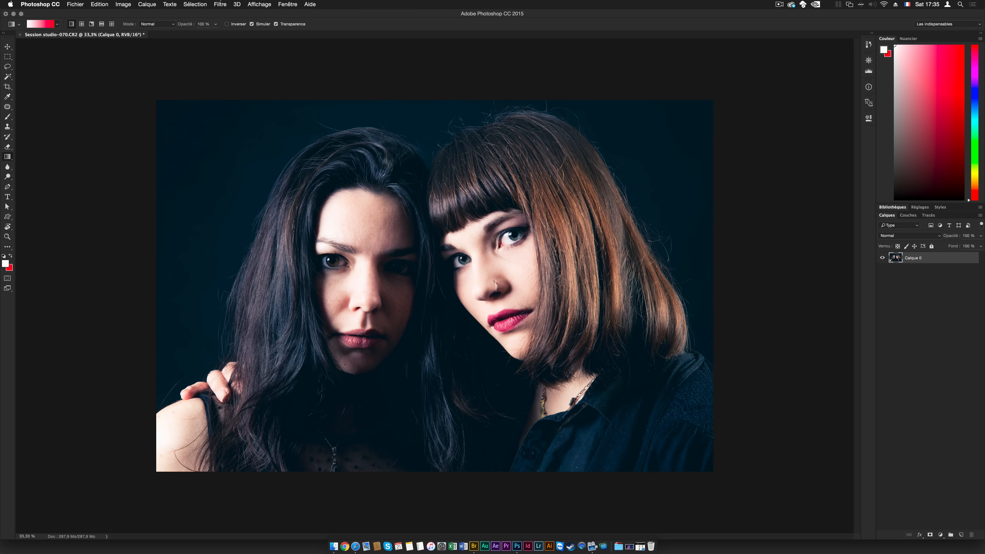
pyautogui.click(220, 3)
pyautogui.moveTo(295, 176)
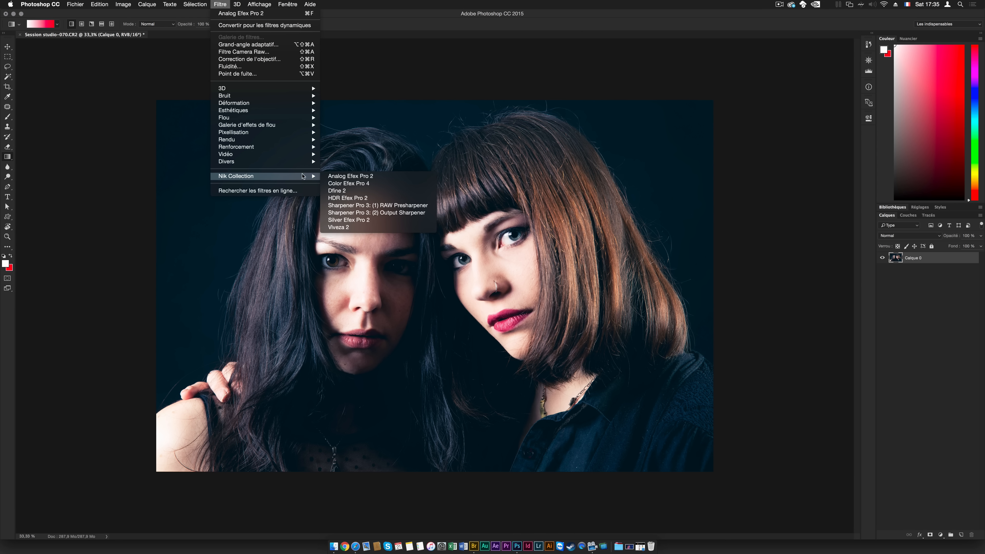
pyautogui.click(336, 176)
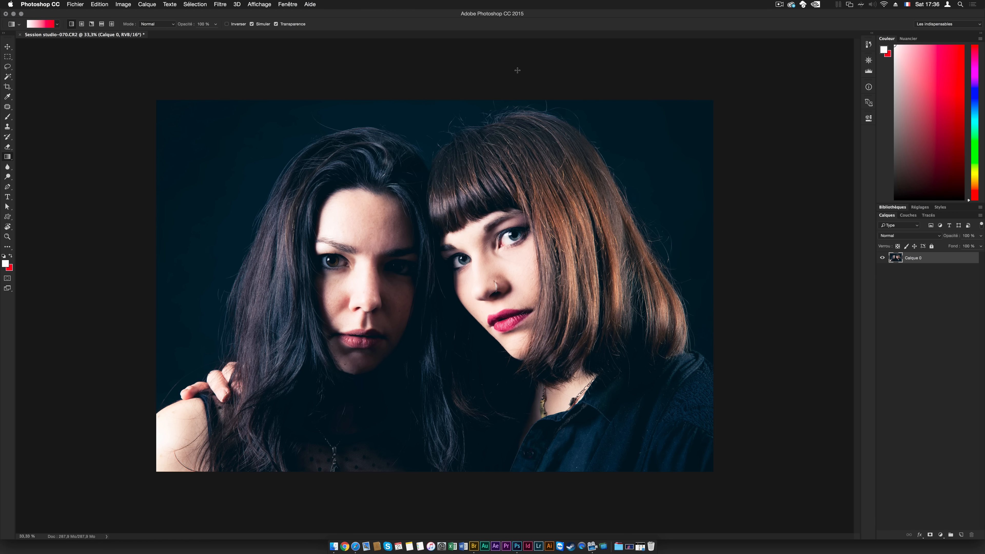
# - Add a new empty layer above the photo and activate the Elliptical Marquee tool
pyautogui.click(961, 535)
pyautogui.click(8, 56)
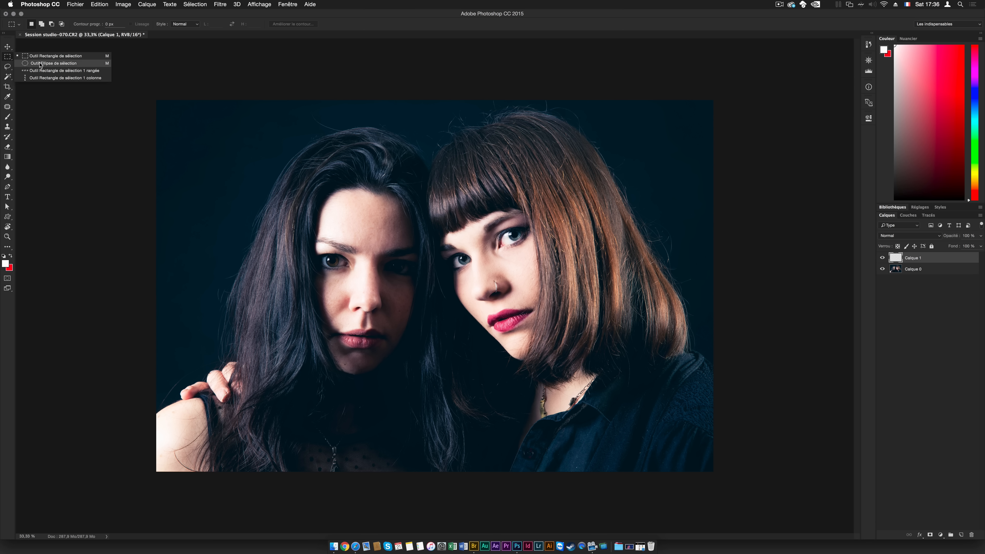
pyautogui.click(8, 58)
pyautogui.click(8, 58)
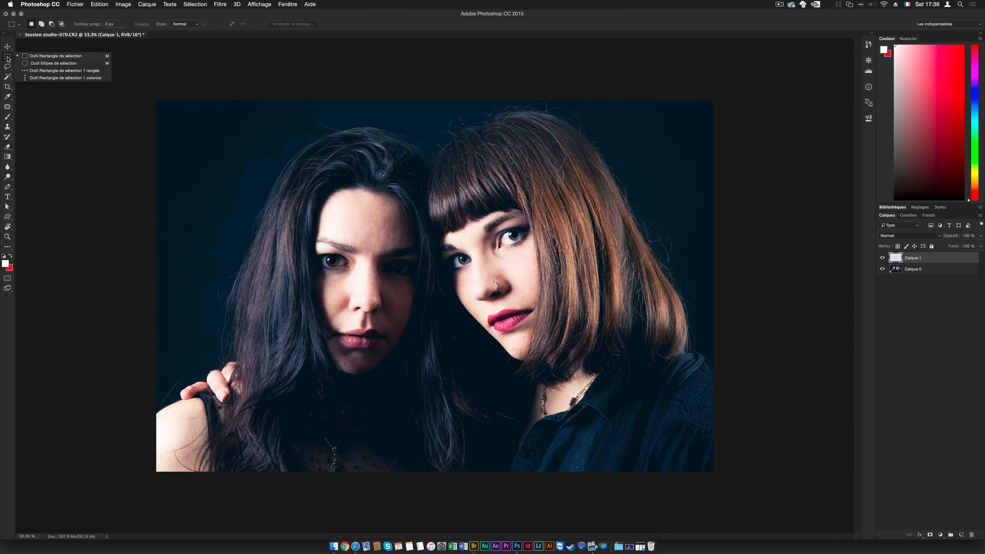
pyautogui.click(37, 64)
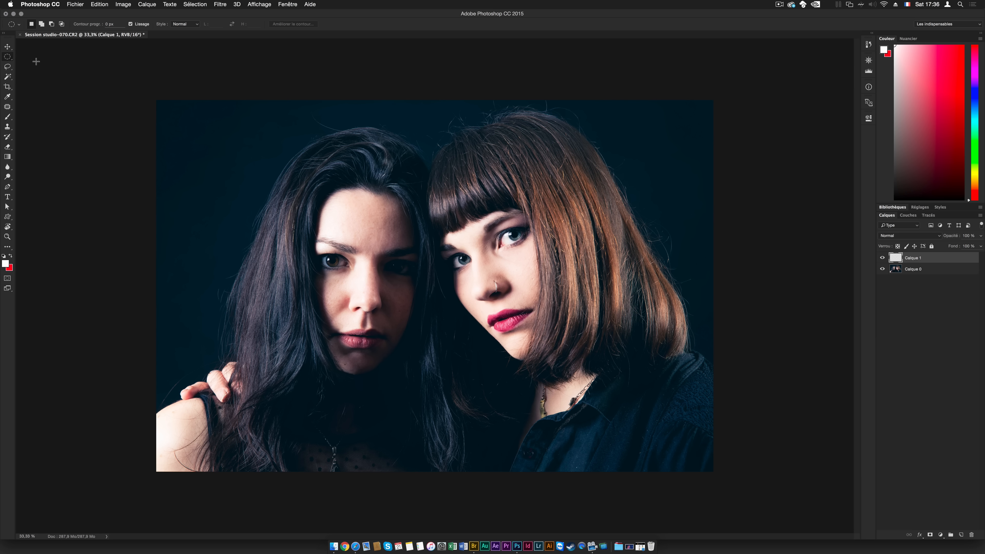
pyautogui.click(8, 57)
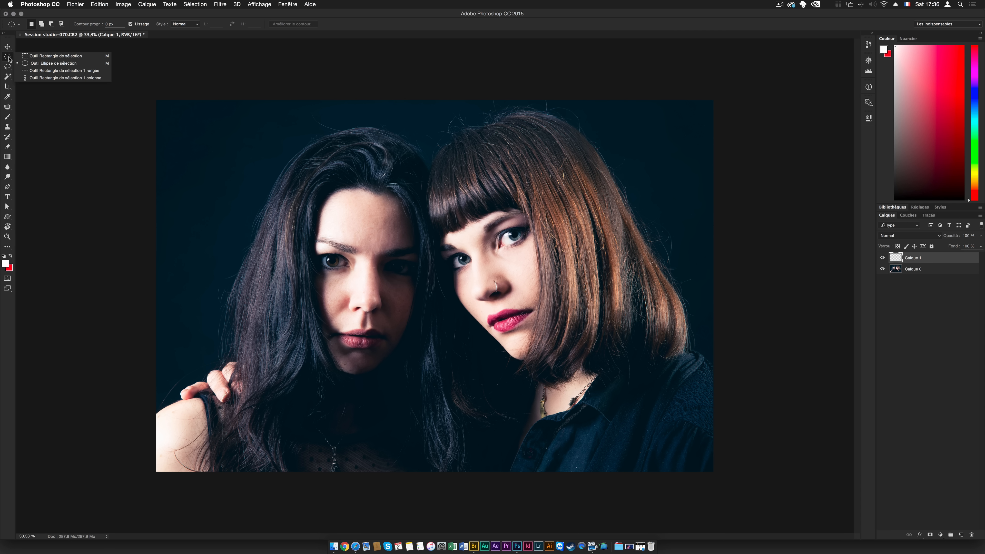
pyautogui.click(45, 63)
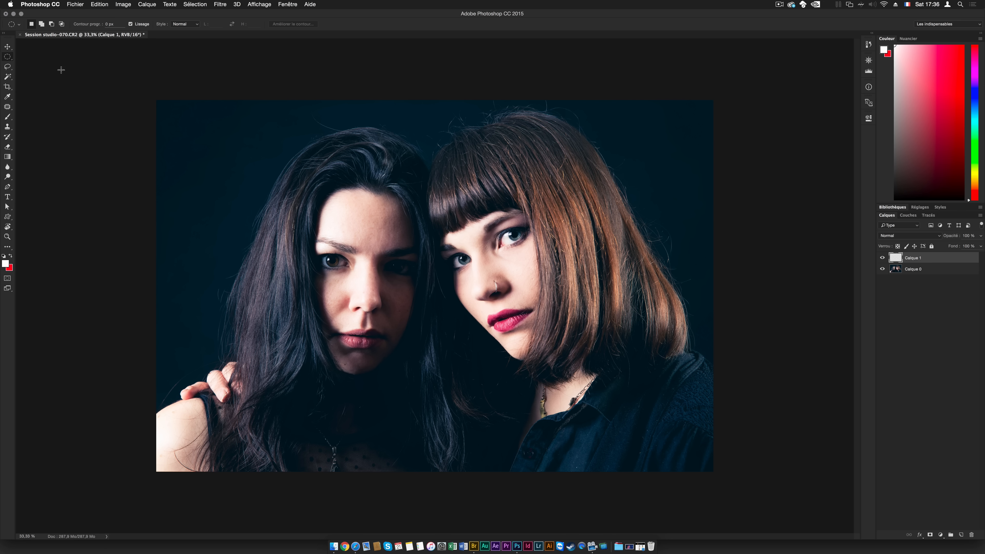
# - Draw an elliptical selection spanning the whole photo with a feather of about 19.5 px, and check its edge in Quick Mask mode
pyautogui.moveTo(89, 24)
pyautogui.mouseDown()
pyautogui.moveTo(125, 36)
pyautogui.moveTo(97, 24)
pyautogui.mouseUp()
pyautogui.click(116, 25)
pyautogui.moveTo(156, 100); pyautogui.dragTo(712, 470)
pyautogui.press('q')
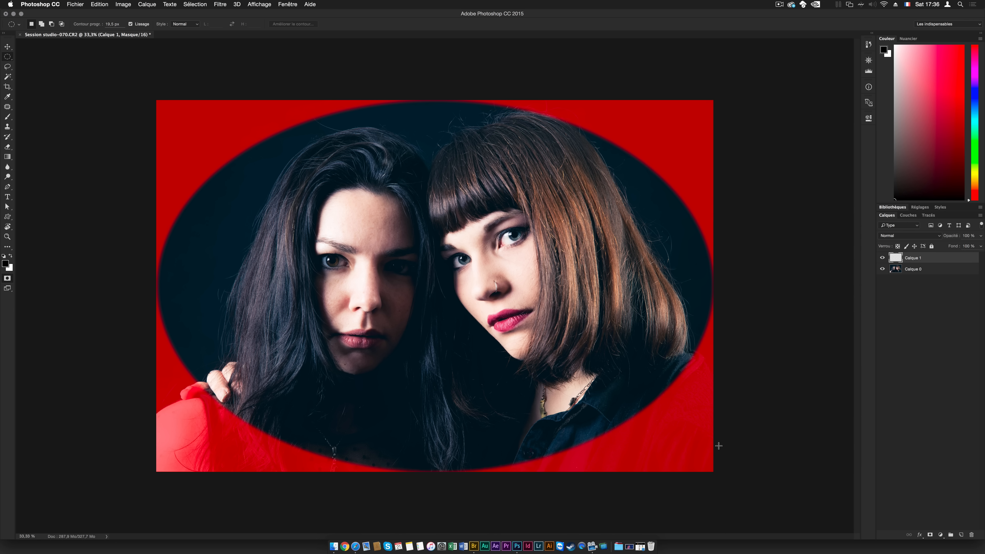
pyautogui.press('q')
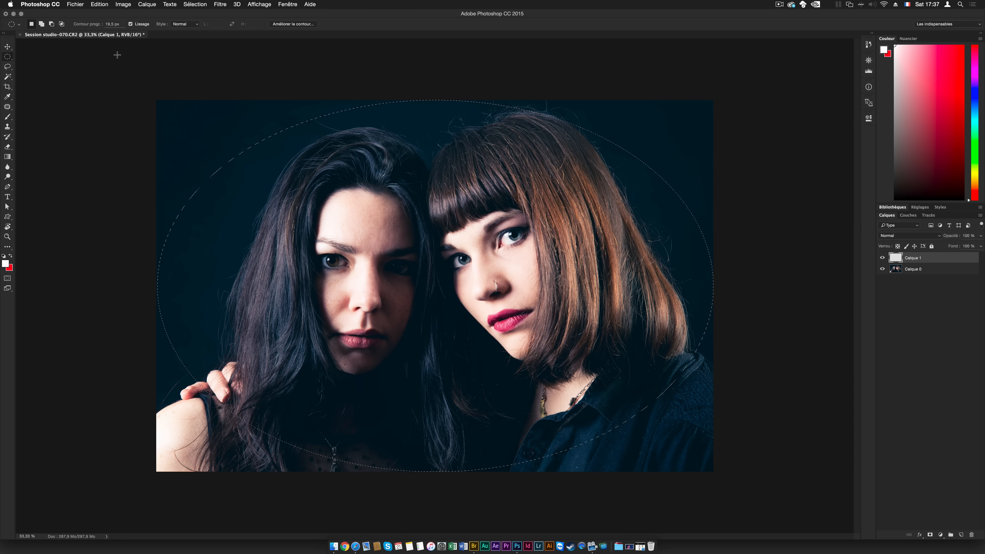
# - Soften the elliptical selection with Refine Edge, using a feather of about 178 px and output to a selection
pyautogui.click(184, 4)
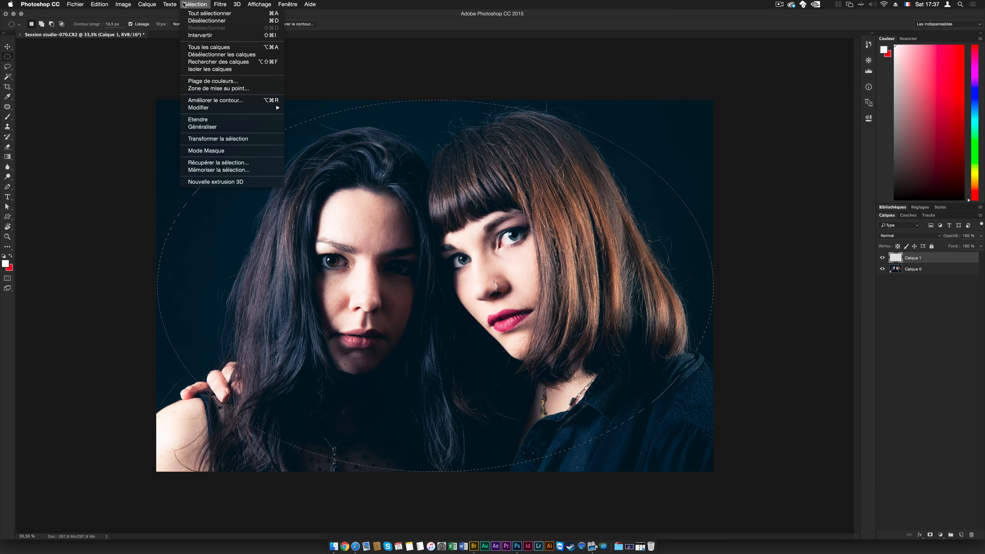
pyautogui.click(218, 100)
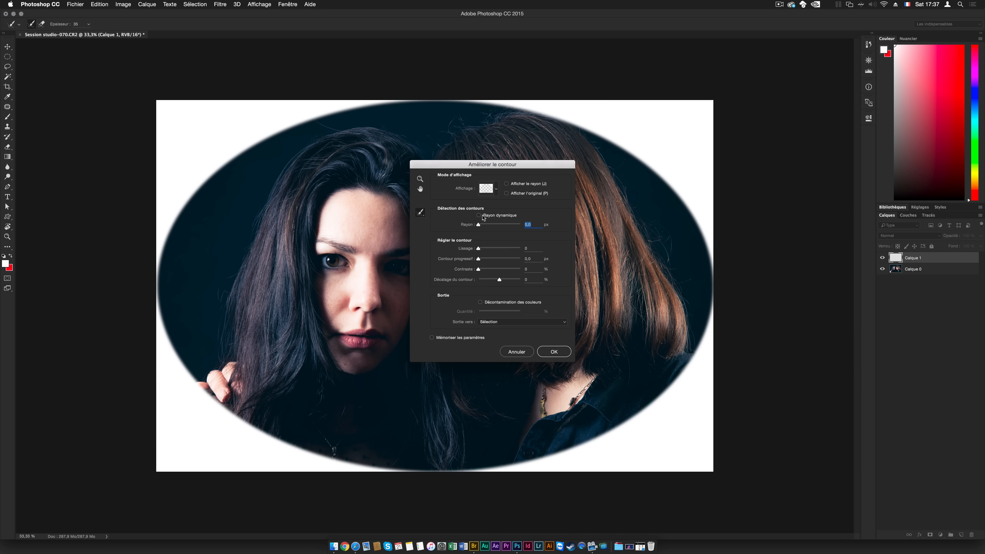
pyautogui.moveTo(507, 260)
pyautogui.mouseDown()
pyautogui.moveTo(495, 259)
pyautogui.moveTo(512, 260)
pyautogui.mouseUp()
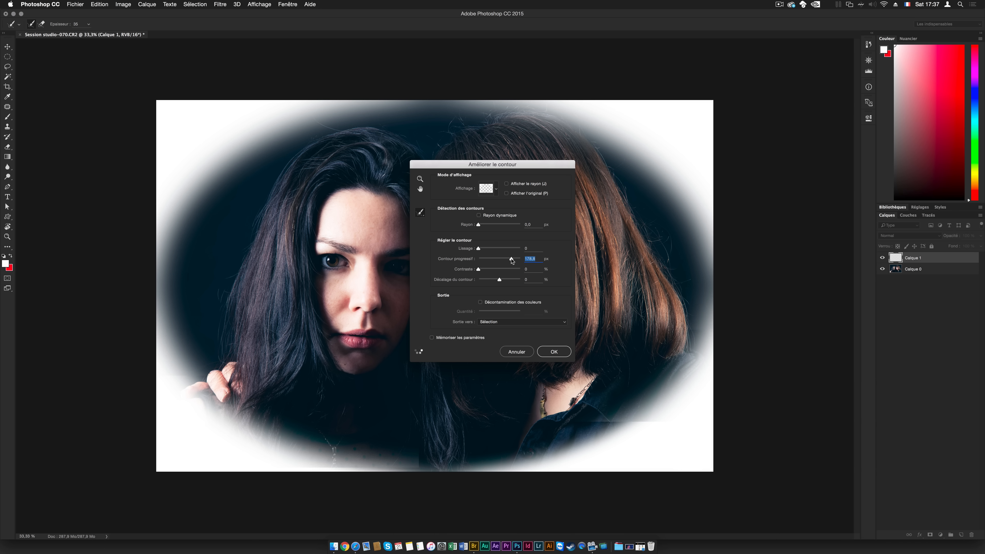
pyautogui.click(560, 351)
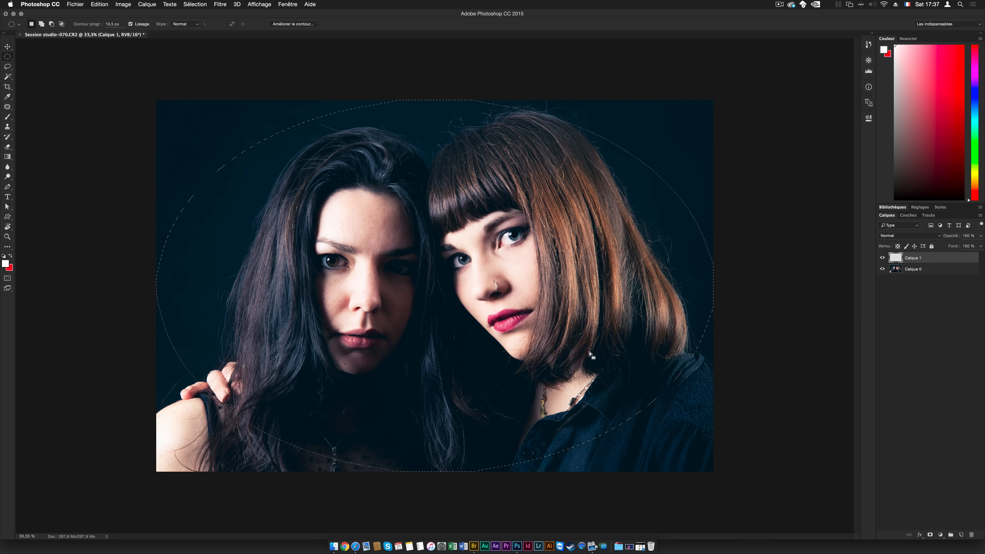
# - Activate the Paint Bucket tool and reset the colours to the defaults, keeping black (000000) as the foreground colour
pyautogui.press('g')
pyautogui.hotkey('shift', 'g')
pyautogui.press('d')
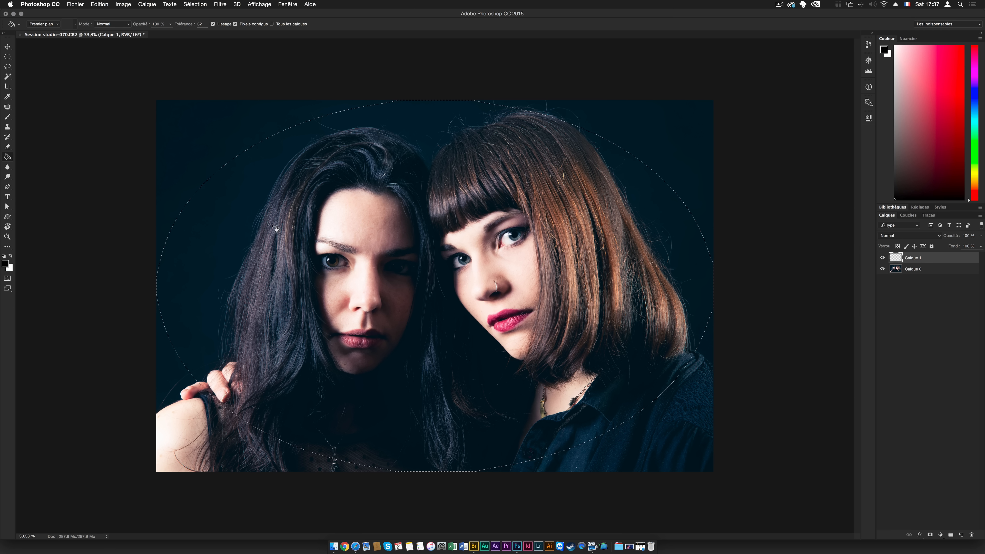
pyautogui.click(6, 264)
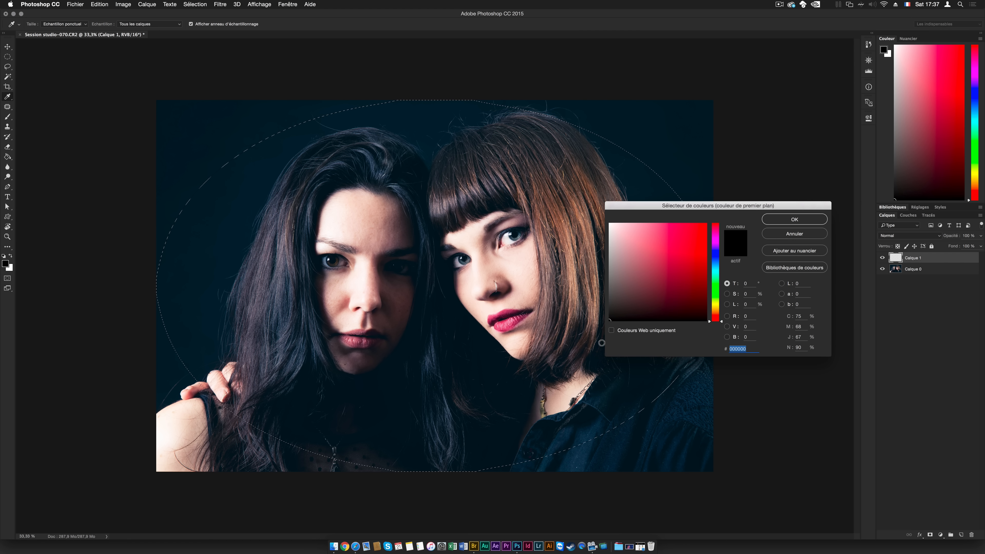
pyautogui.click(795, 221)
pyautogui.rightClick(8, 156)
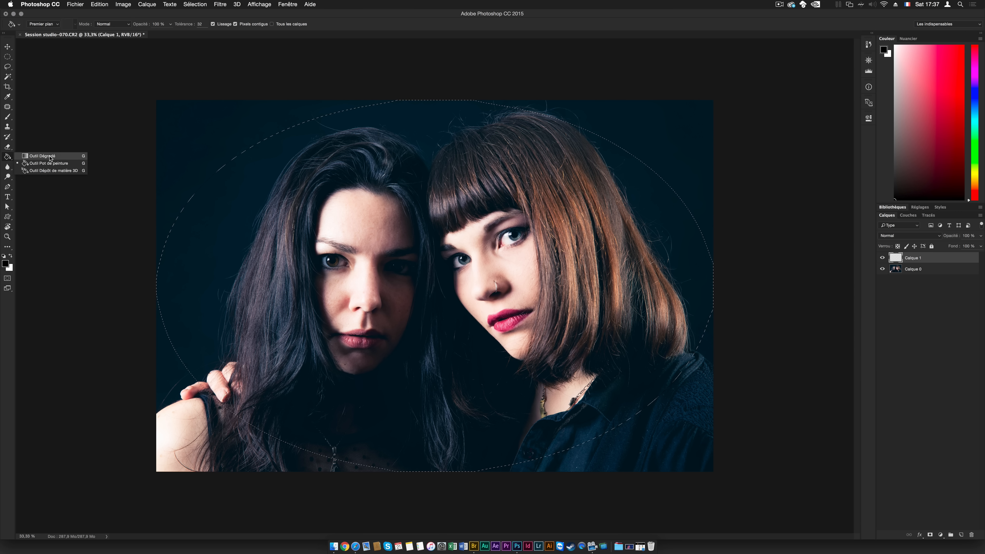
pyautogui.click(49, 165)
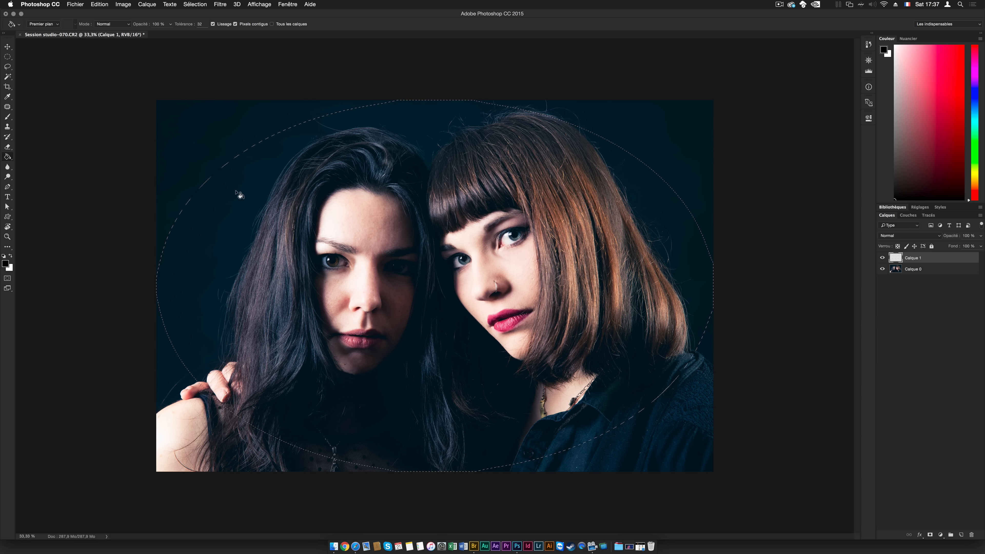
# - Try filling the inside of the elliptical selection with black on the new layer, and undo that fill
pyautogui.click(326, 266)
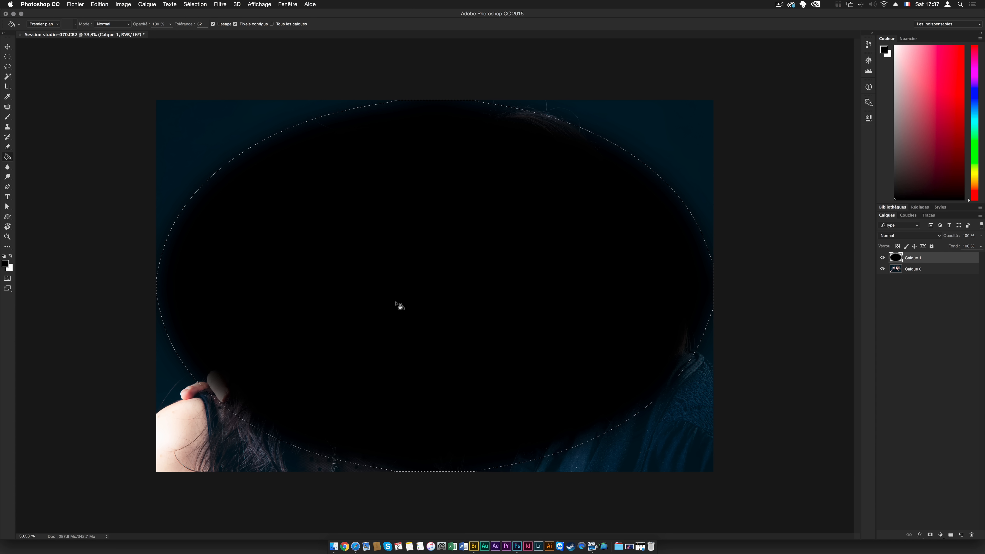
pyautogui.press('super+z')
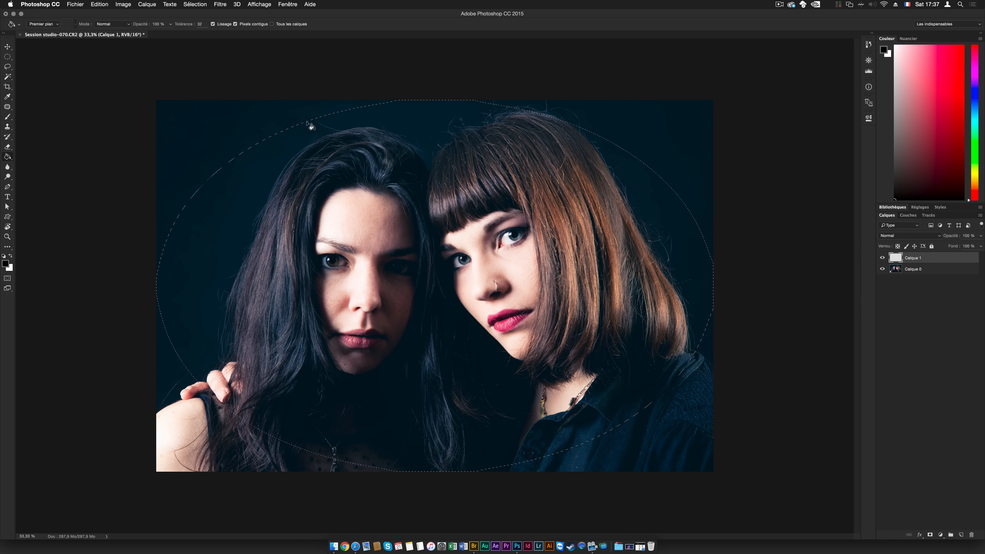
# - Invert the elliptical selection, fill the area around the ellipse with black on the new layer, and deselect
pyautogui.click(194, 5)
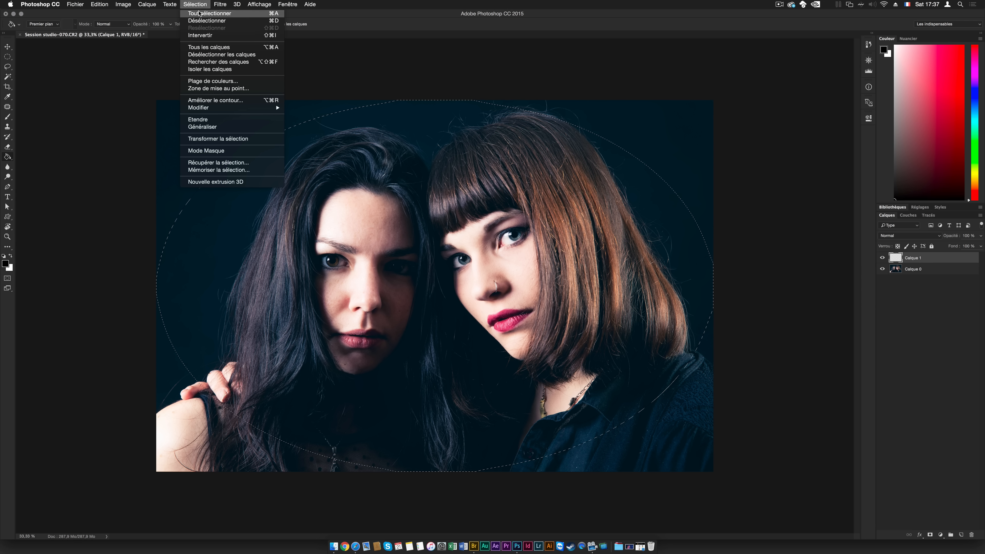
pyautogui.click(211, 35)
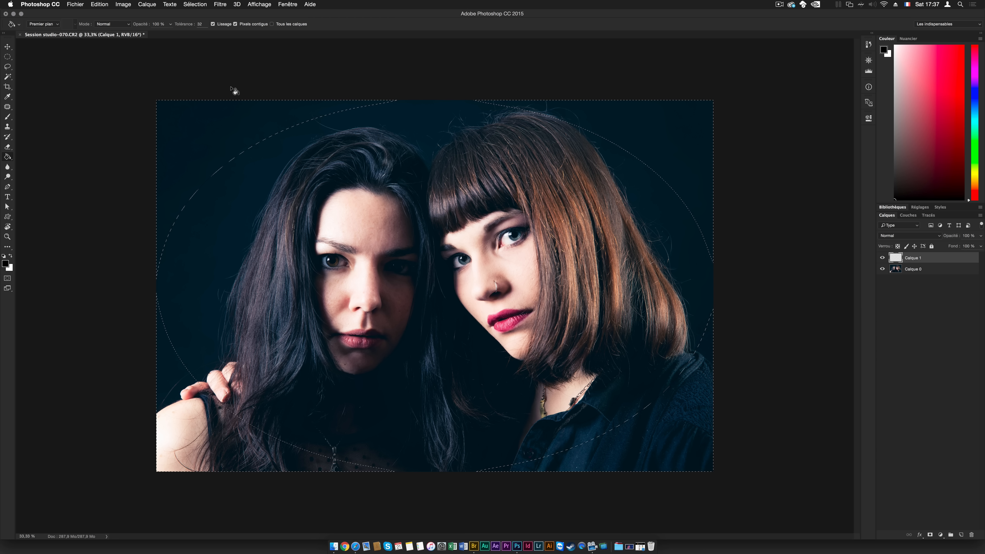
pyautogui.click(229, 123)
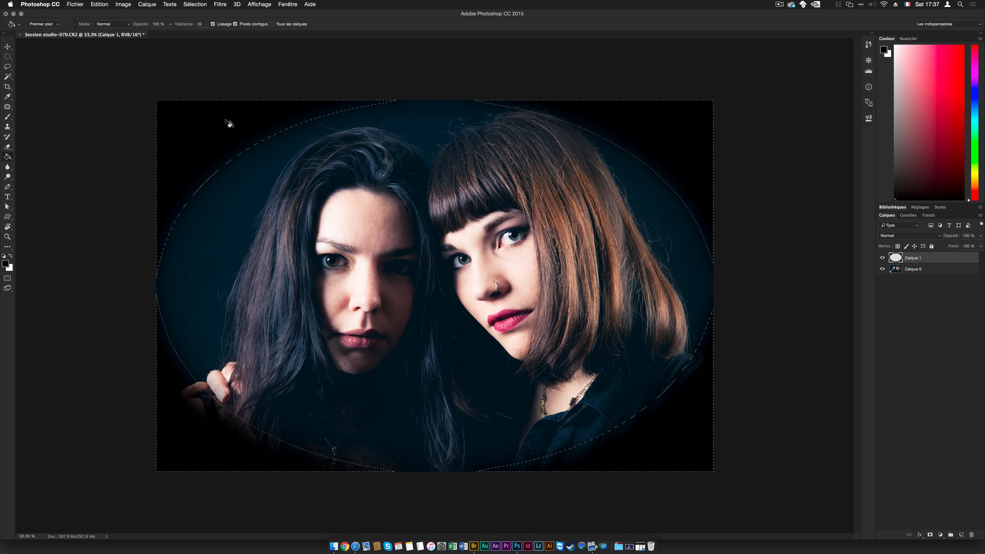
pyautogui.press('super+d')
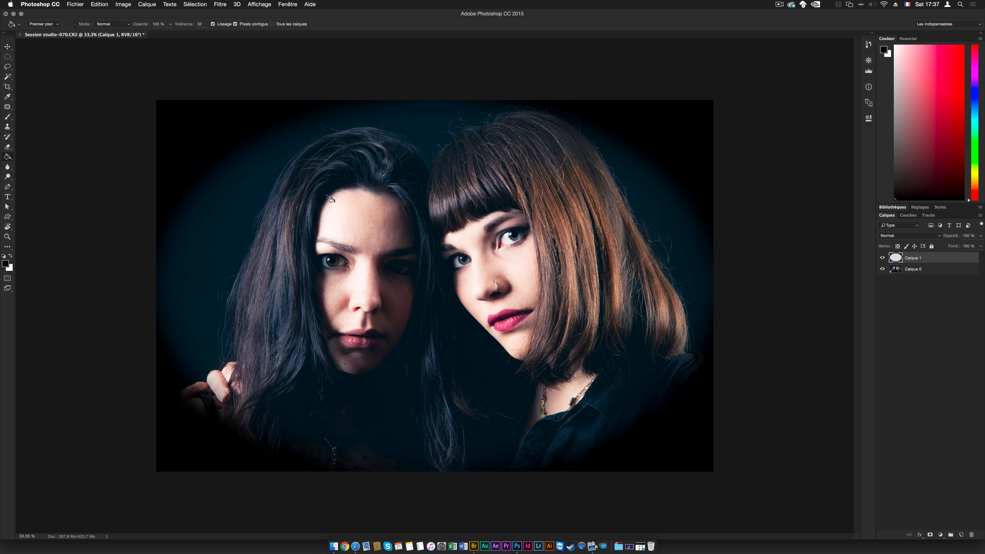
# - Soften the black vignette layer with a Gaussian Blur of about 312 px radius
pyautogui.click(218, 4)
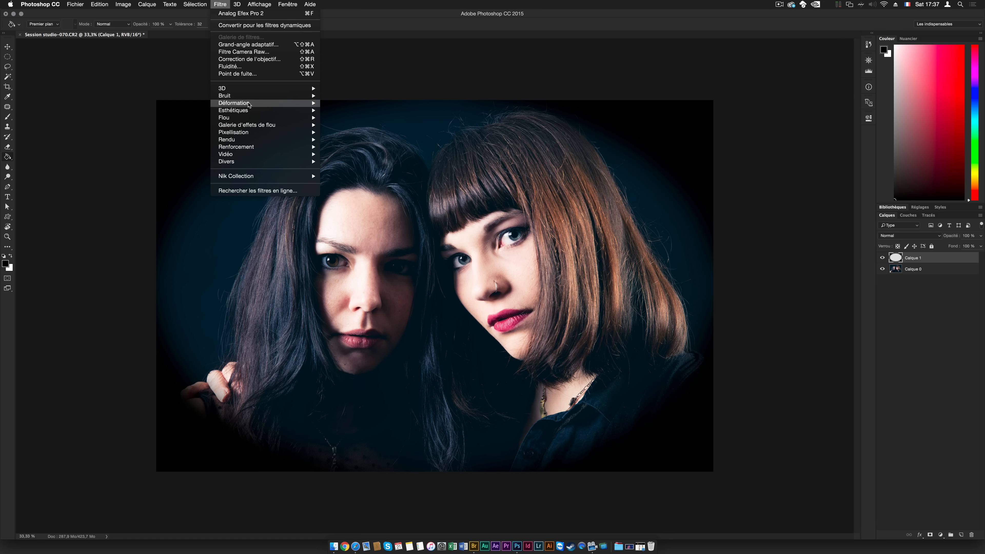
pyautogui.moveTo(249, 109)
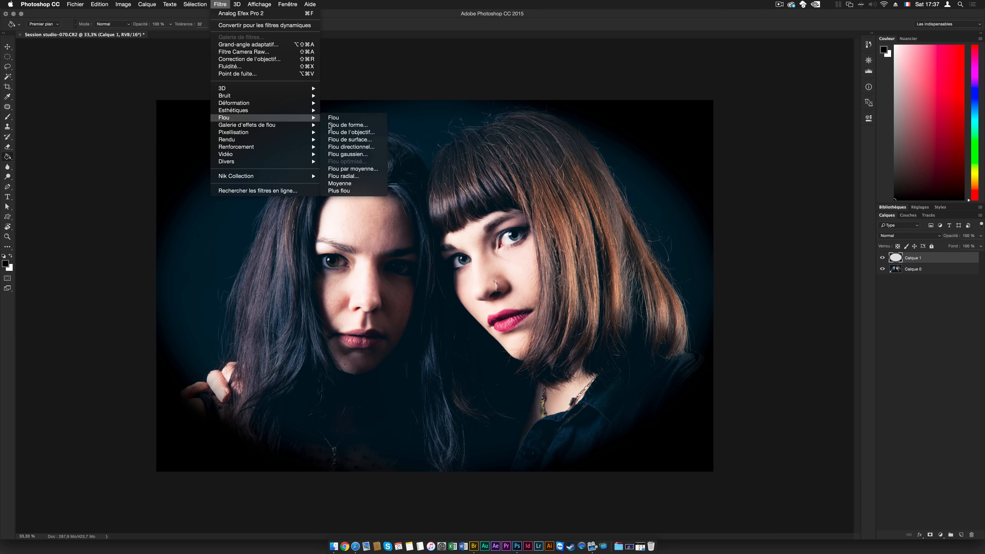
pyautogui.click(354, 155)
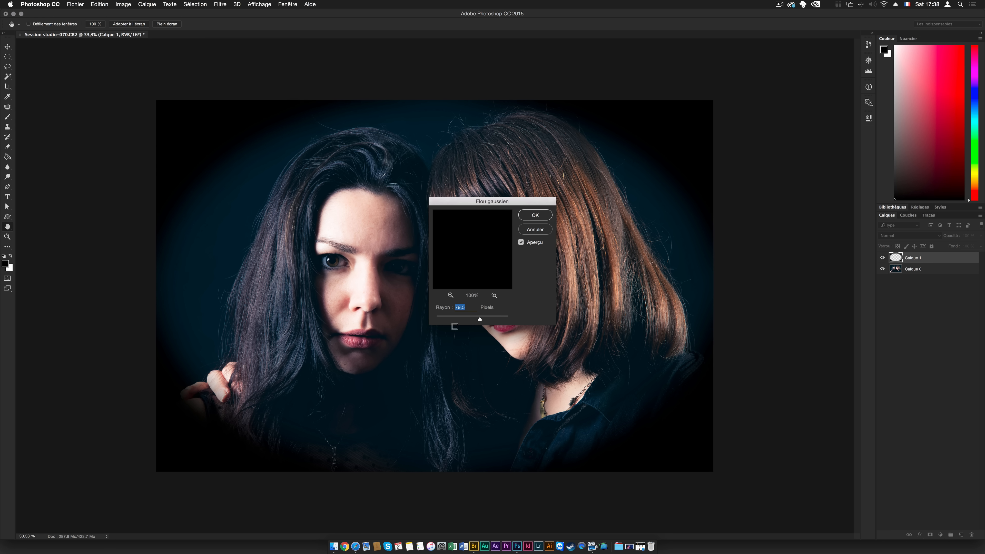
pyautogui.click(486, 319)
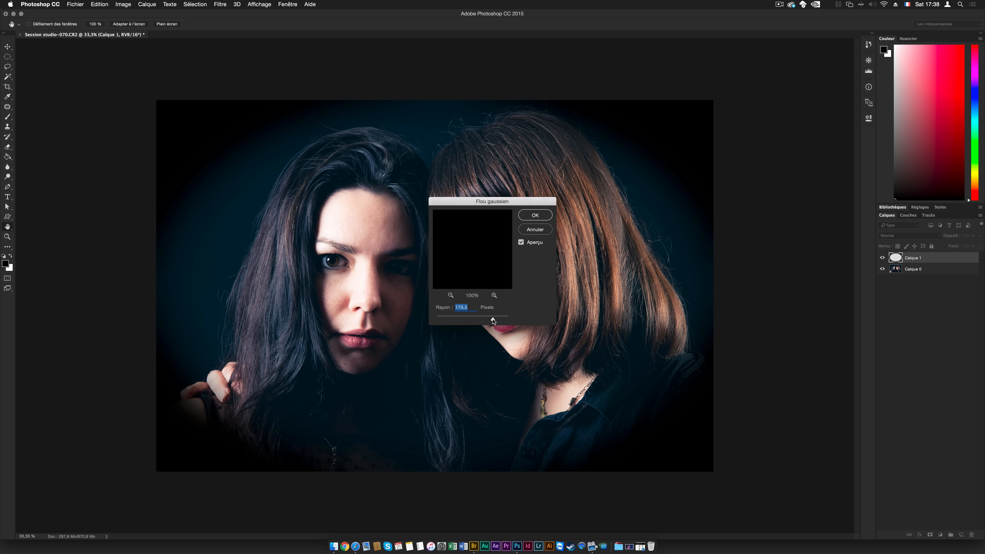
pyautogui.moveTo(494, 319); pyautogui.dragTo(498, 319)
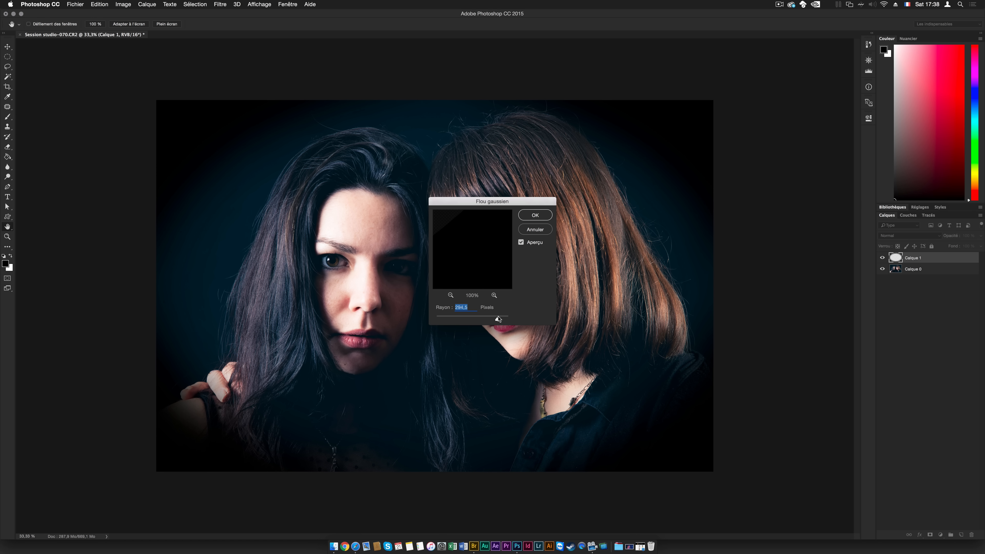
pyautogui.moveTo(498, 316); pyautogui.dragTo(499, 321)
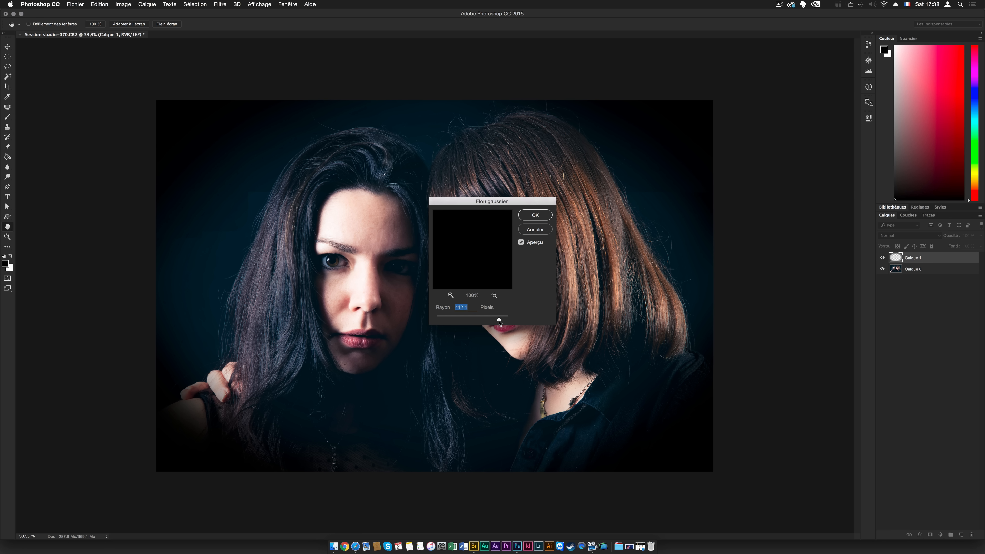
pyautogui.click(535, 215)
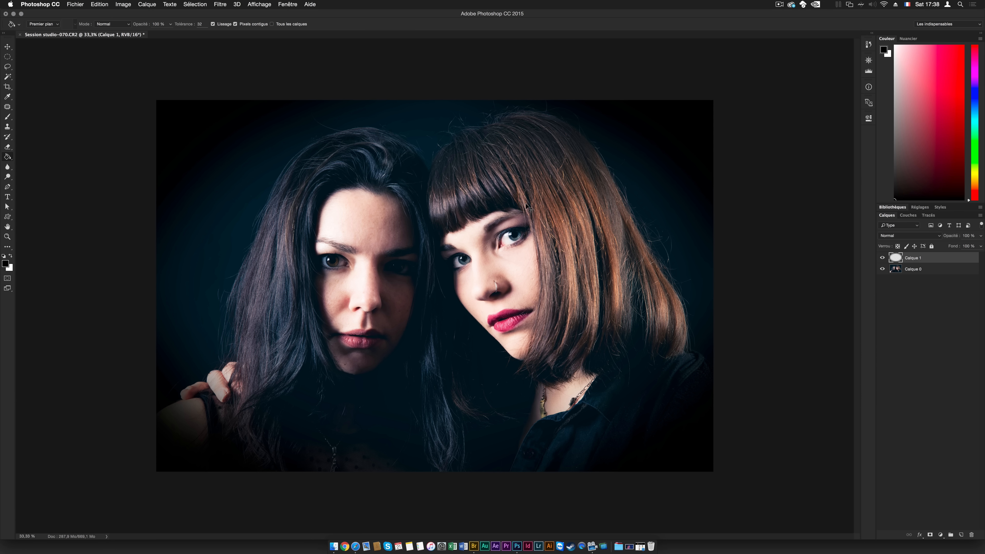
# - Enlarge the vignette layer with Free Transform so that it extends beyond the photo on all sides, and apply the transformation
pyautogui.press('super+t')
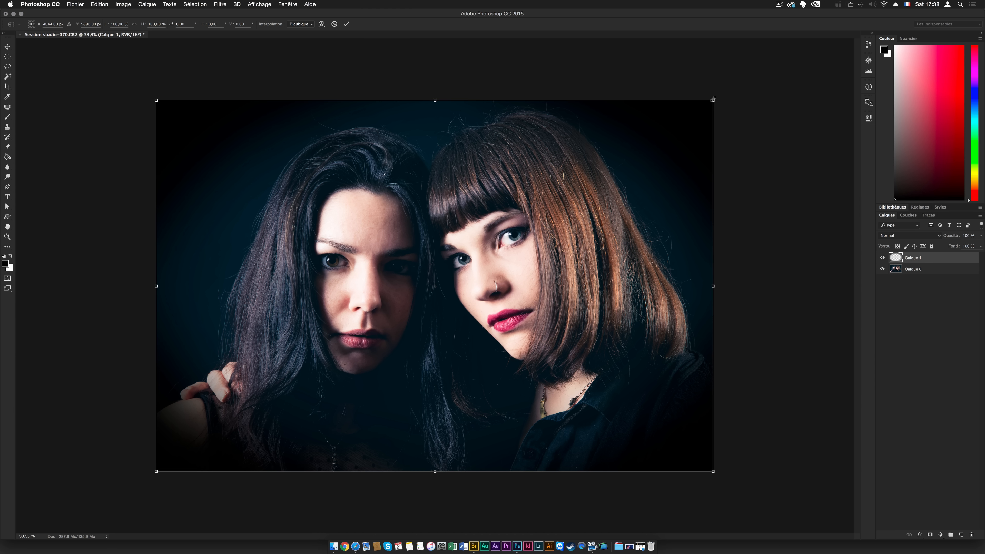
pyautogui.press('Return')
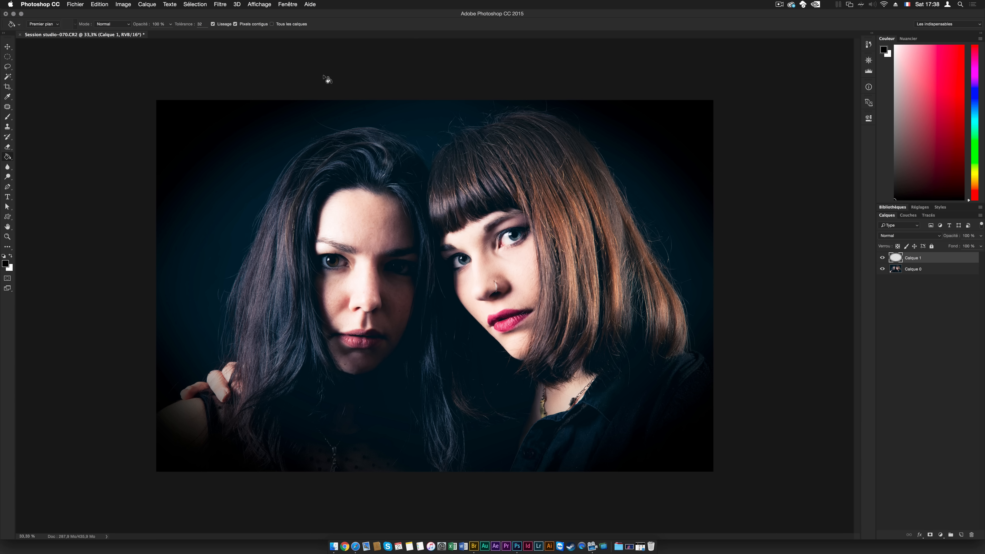
pyautogui.click(100, 4)
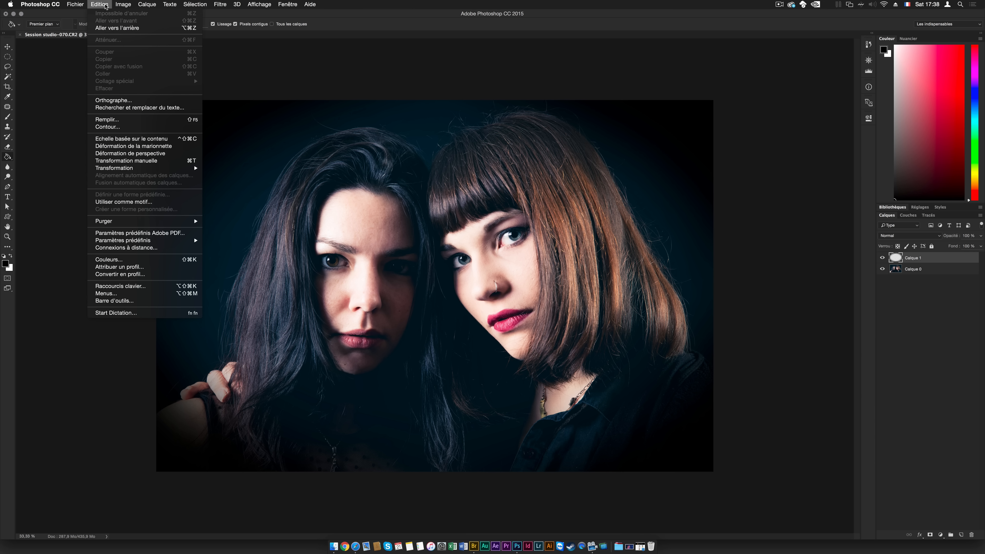
pyautogui.moveTo(158, 171)
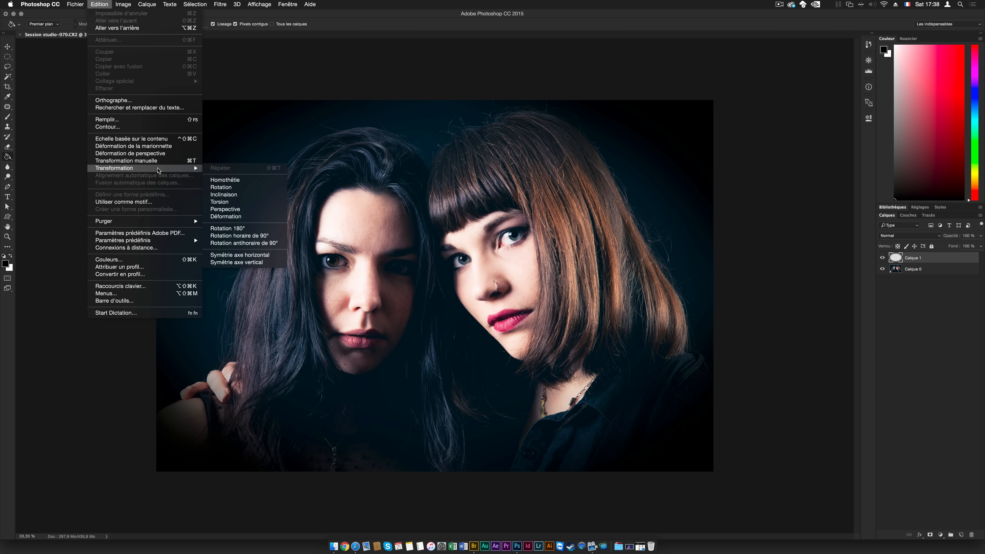
pyautogui.click(179, 161)
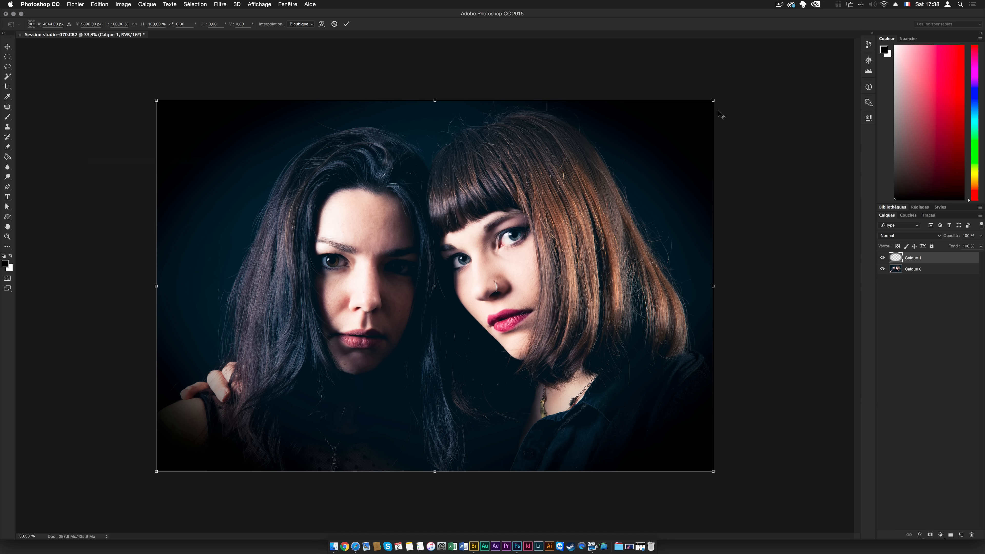
pyautogui.moveTo(712, 99); pyautogui.dragTo(759, 60)
pyautogui.moveTo(693, 148); pyautogui.dragTo(693, 141)
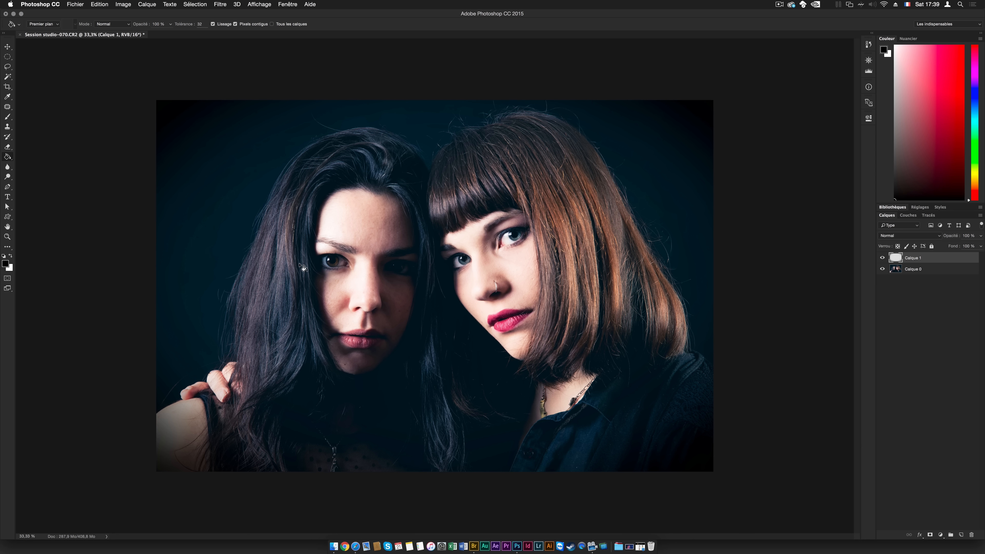
# - Check with the Crop tool how far the vignette layer extends beyond the canvas, and return to the Elliptical Marquee tool
pyautogui.press('c')
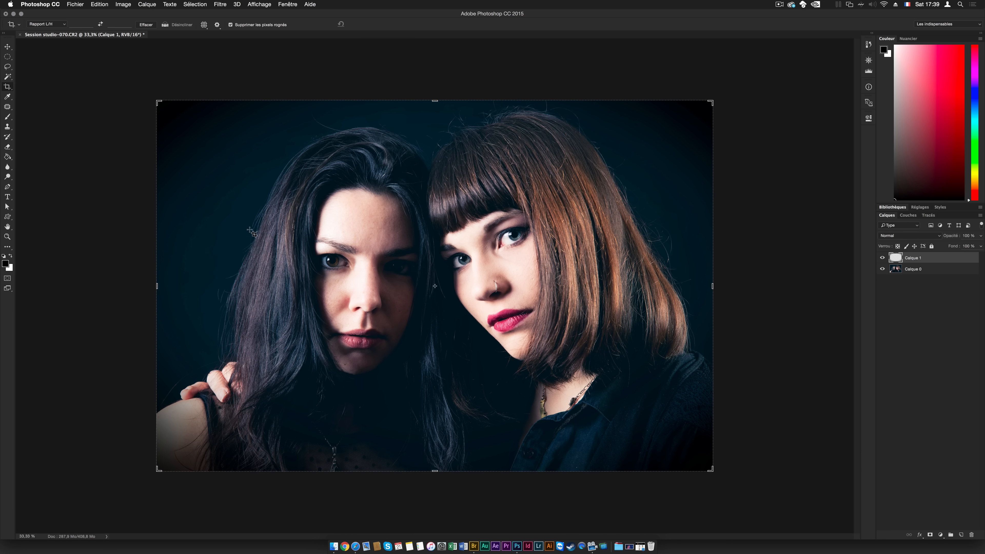
pyautogui.click(204, 25)
pyautogui.click(210, 28)
pyautogui.click(313, 300)
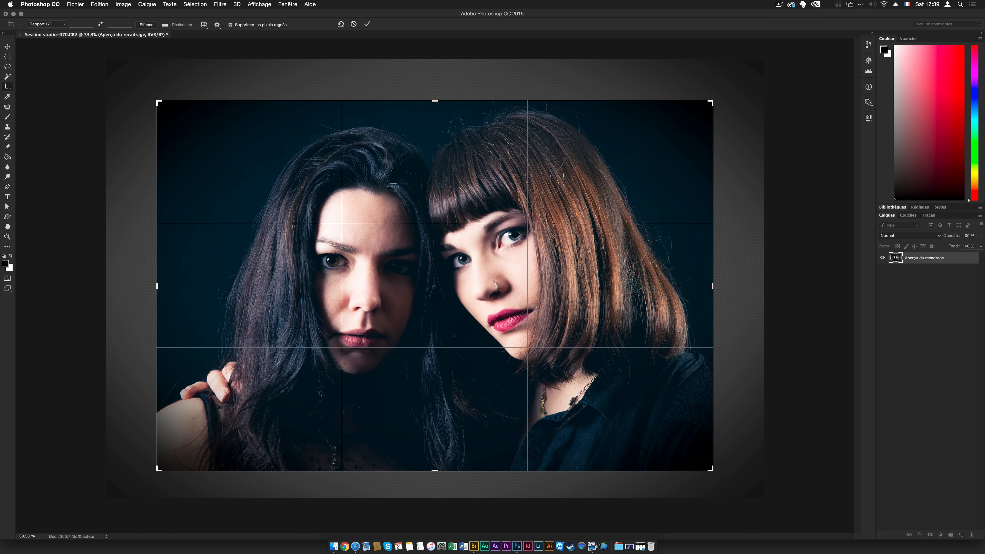
pyautogui.press('Return')
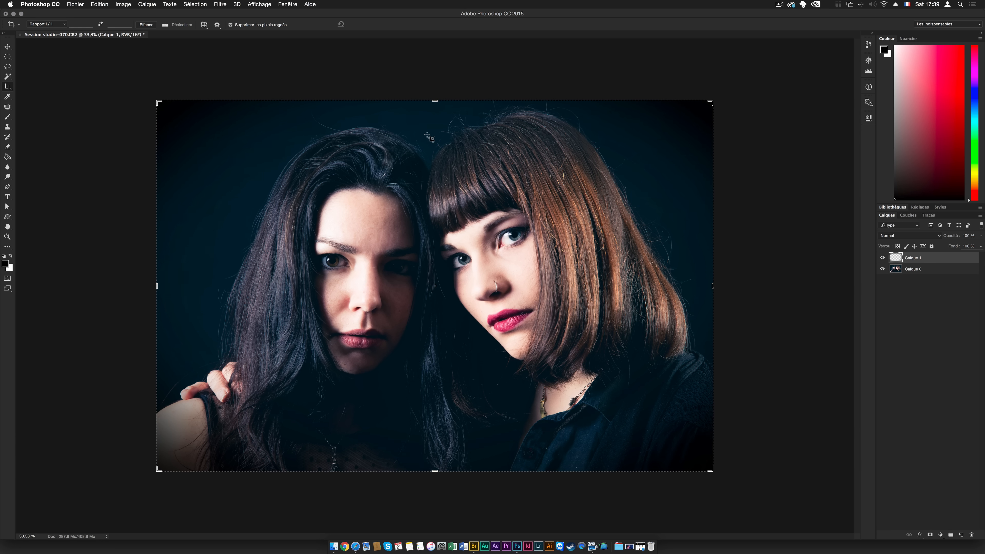
pyautogui.click(8, 57)
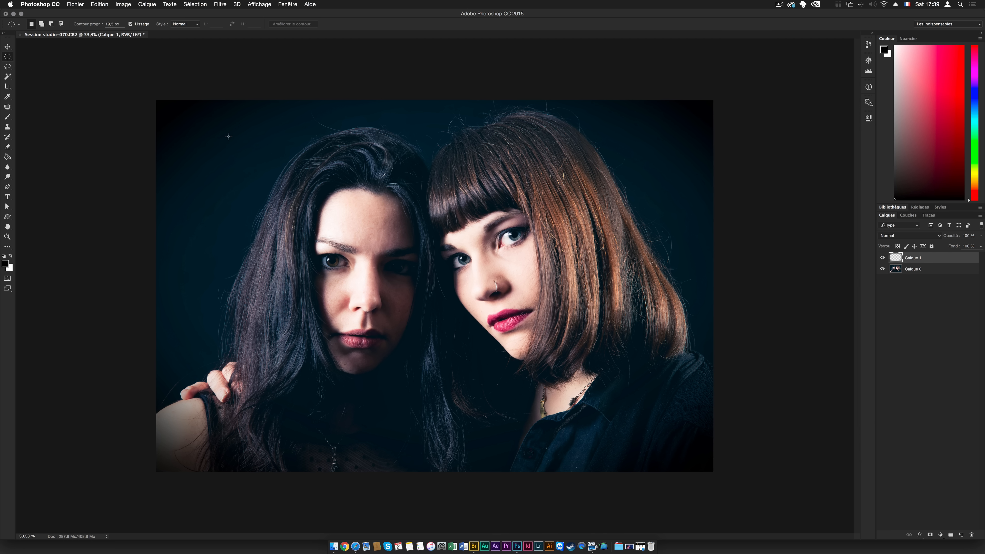